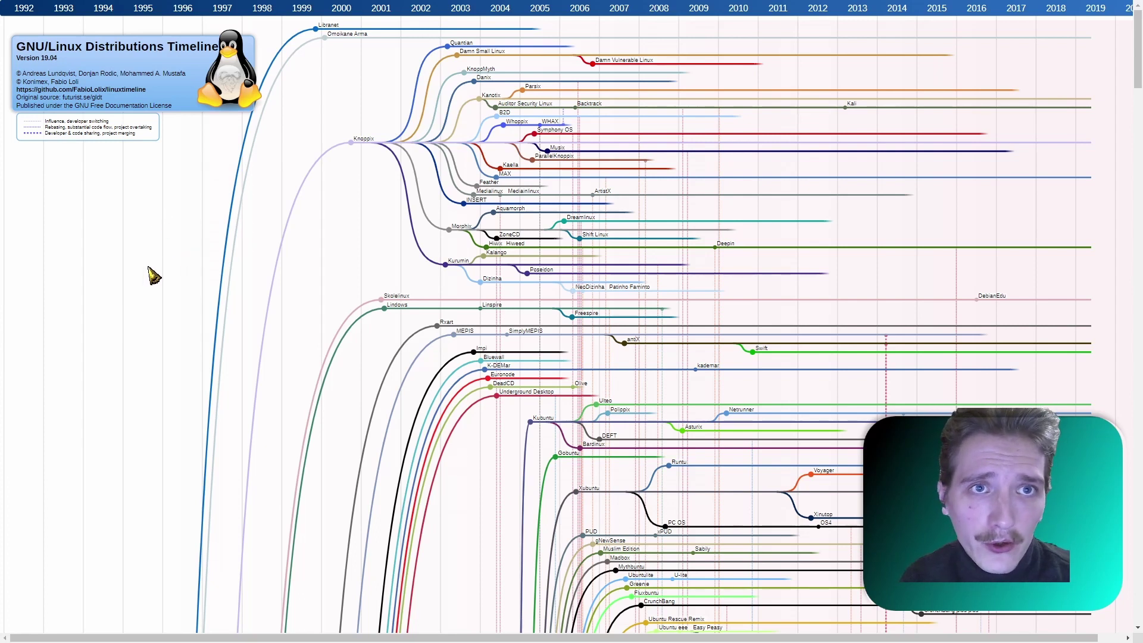
- Scroll down the distributions timeline image to the Debian family branch
scroll(143, 278, "down", 5)
scroll(141, 286, "down", 10)
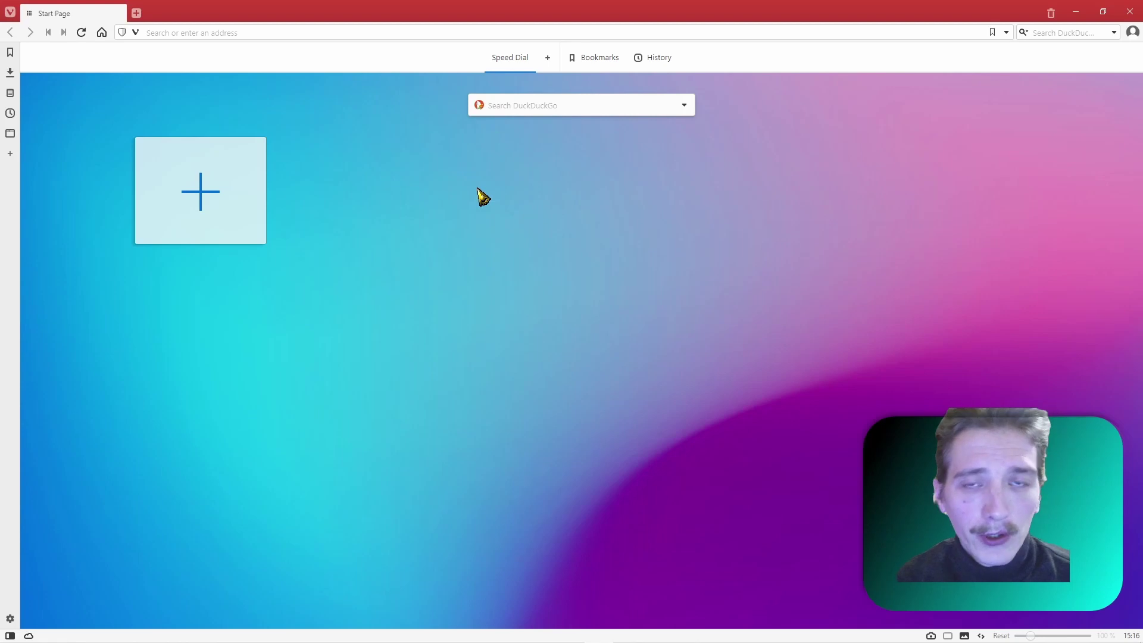
- Search DuckDuckGo for 'Linux mint' and open the 'Home - Linux Mint' result
left_click(508, 105)
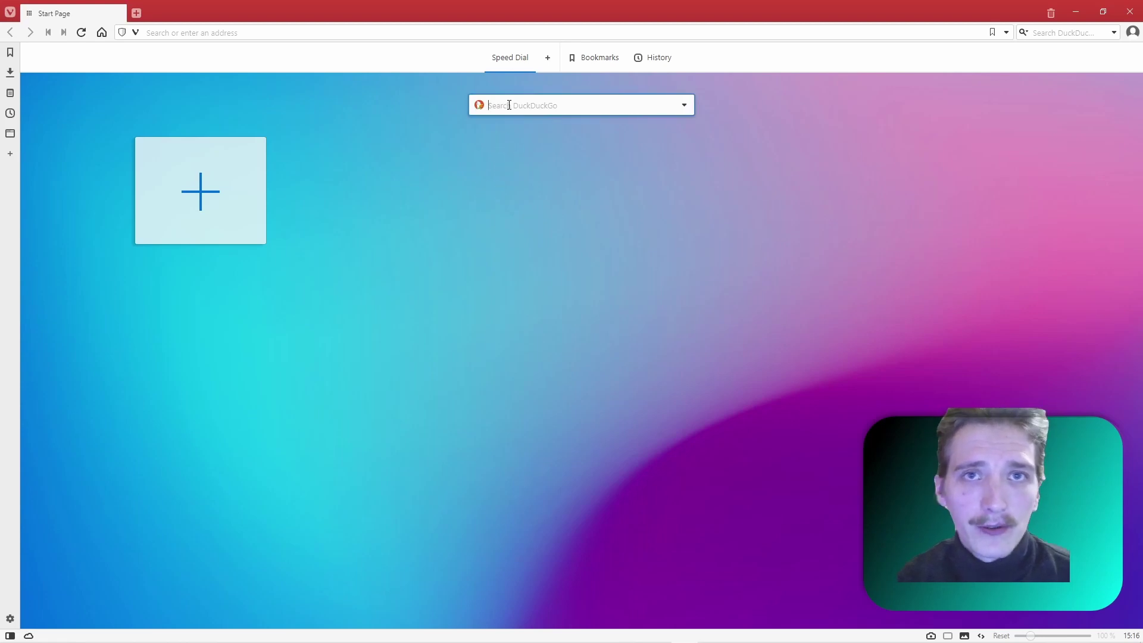
type("Linux mint")
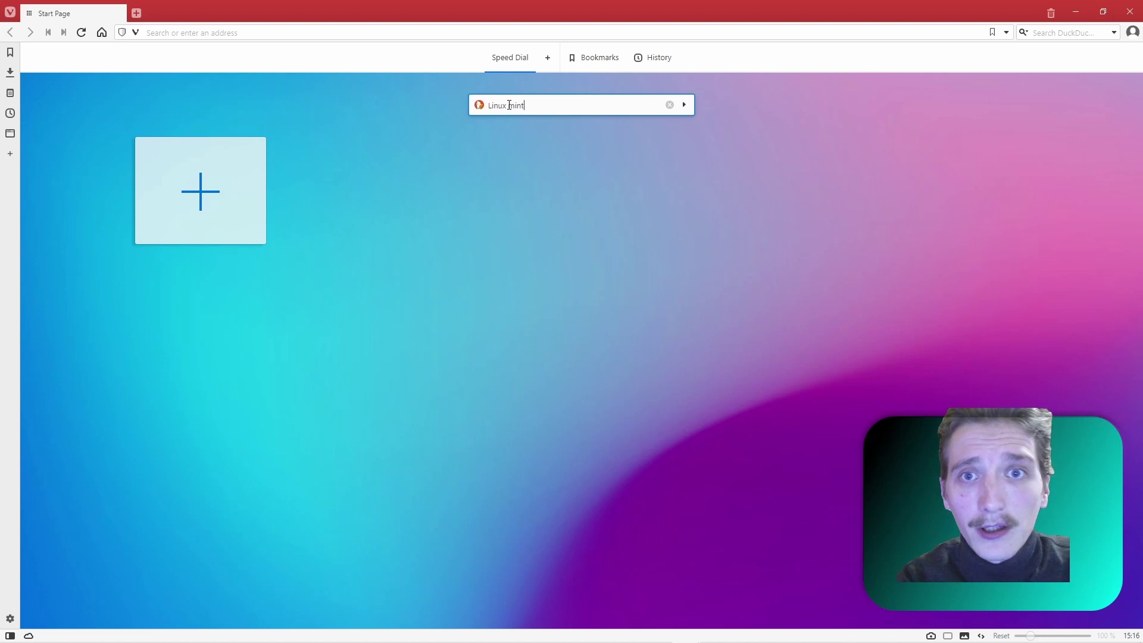
key("Return")
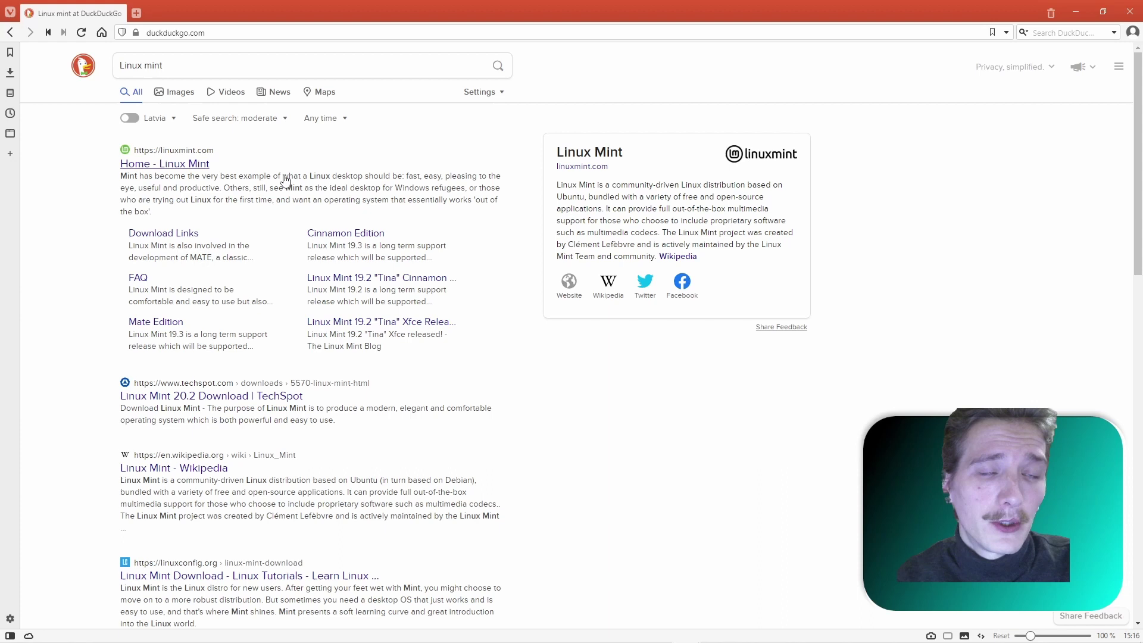
left_click(186, 166)
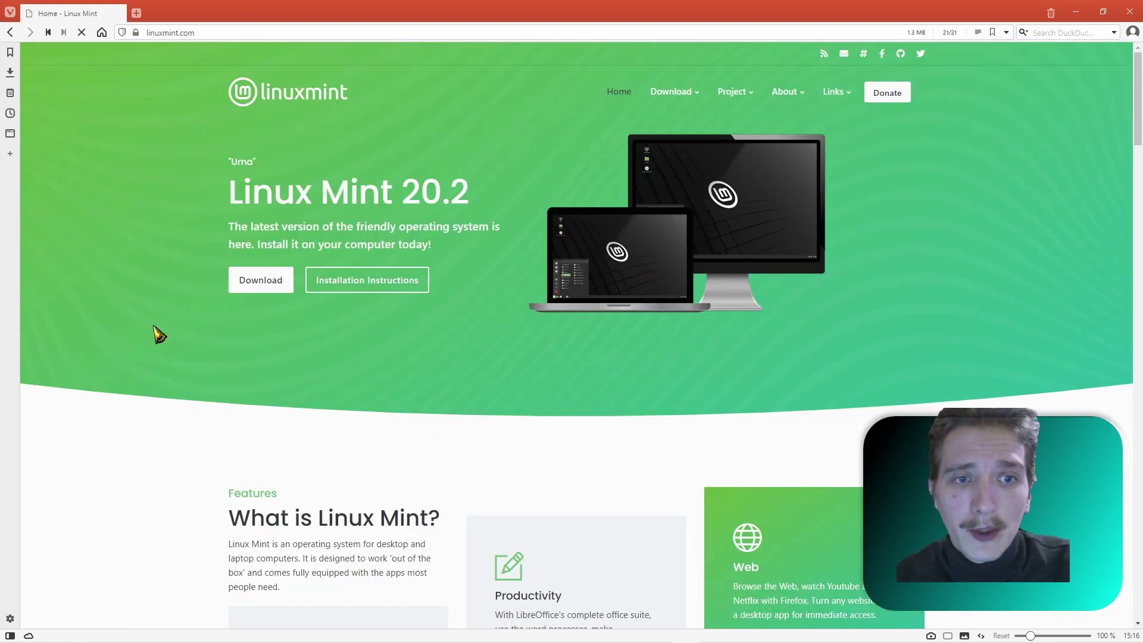
- Browse the Linux Mint editions and open the Cinnamon Edition download page's mirror list
left_click(258, 287)
scroll(256, 287, "down", 3)
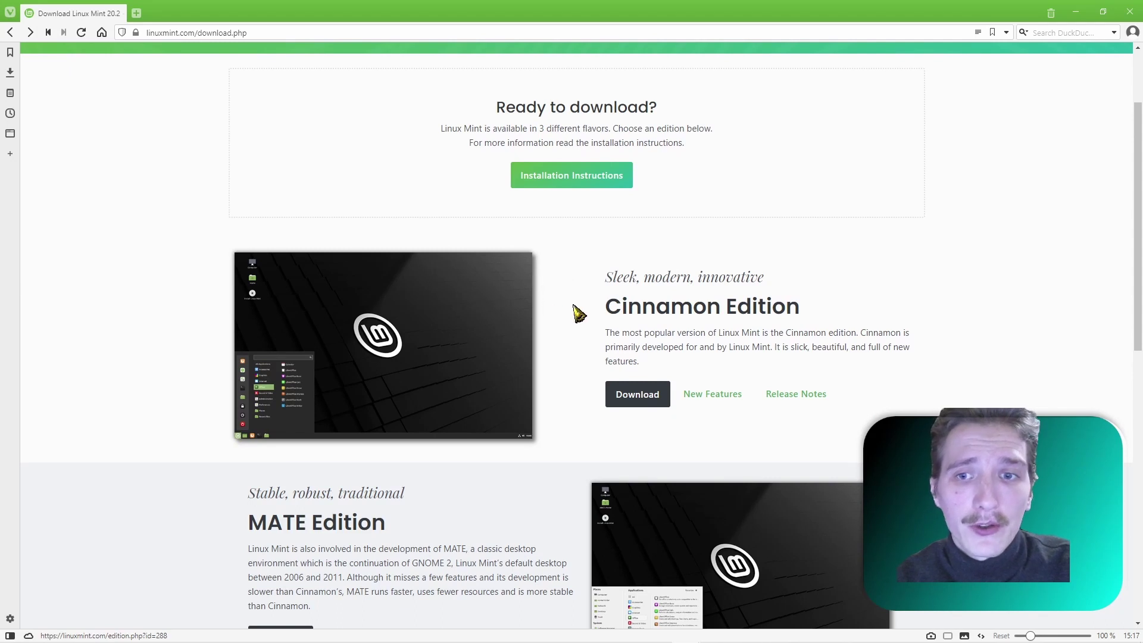
scroll(478, 309, "down", 4)
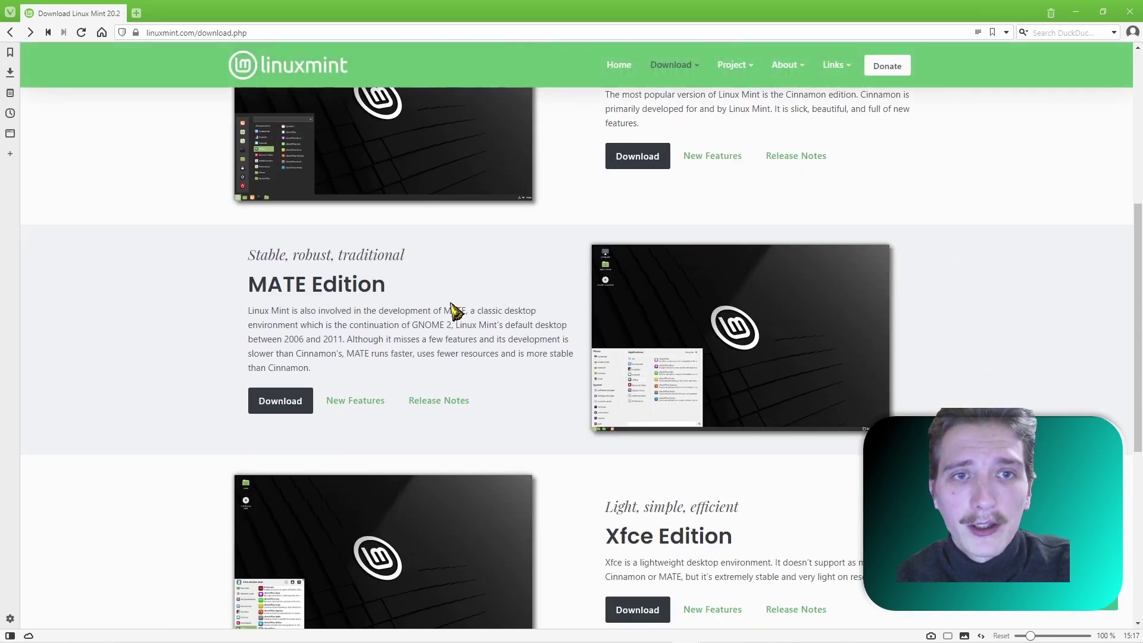
scroll(452, 310, "down", 4)
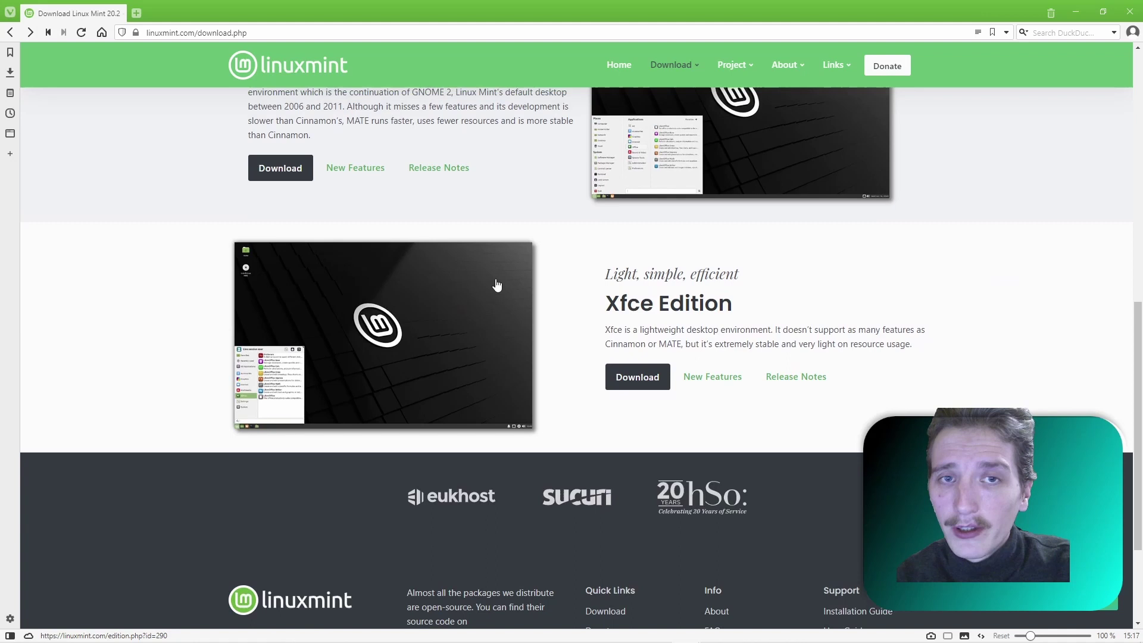
scroll(497, 286, "up", 6)
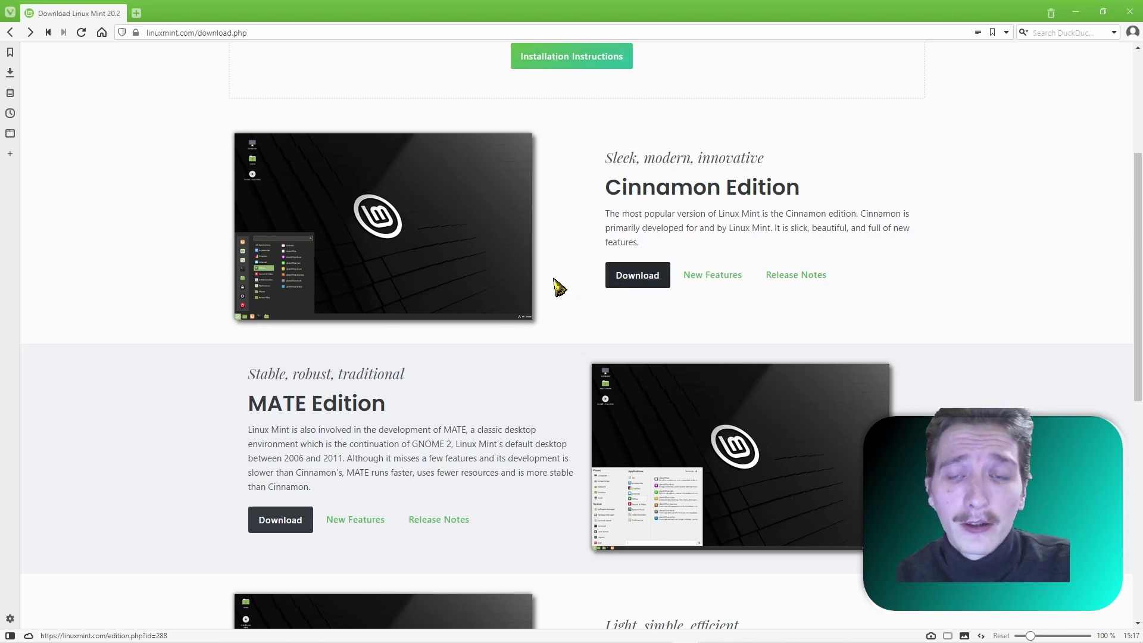
scroll(542, 408, "down", 2)
scroll(541, 406, "up", 3)
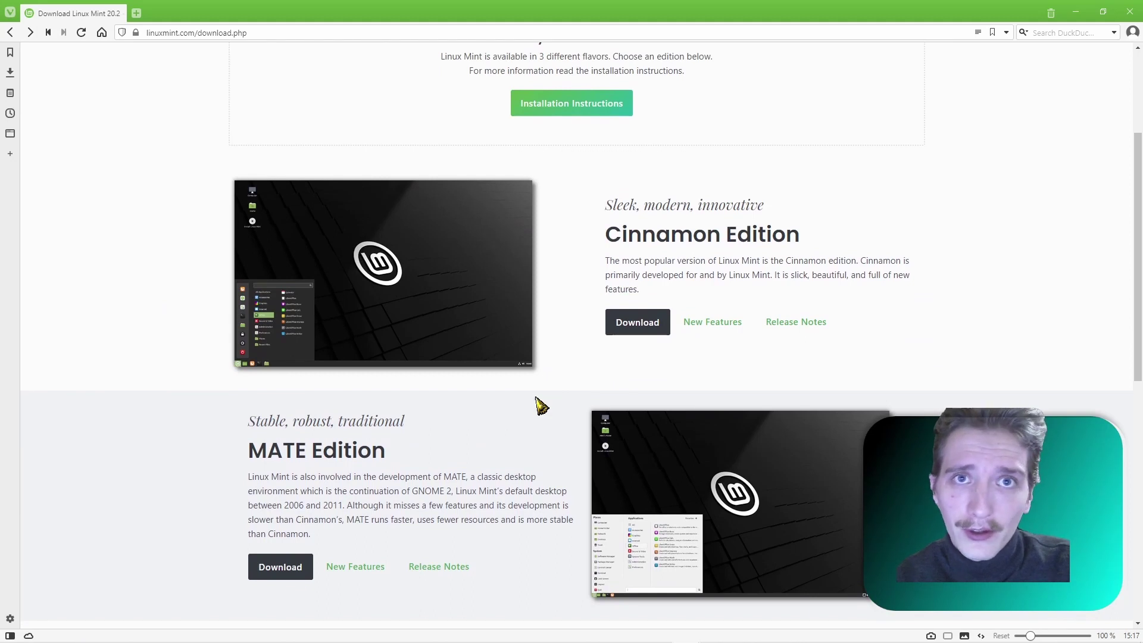
left_click(636, 327)
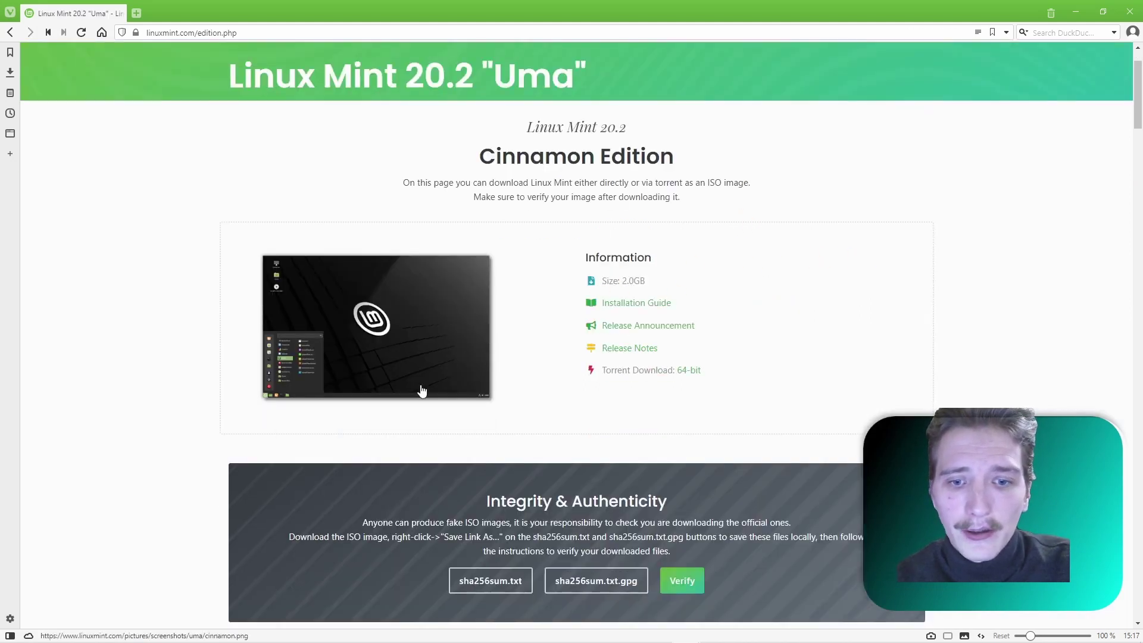
scroll(187, 372, "down", 8)
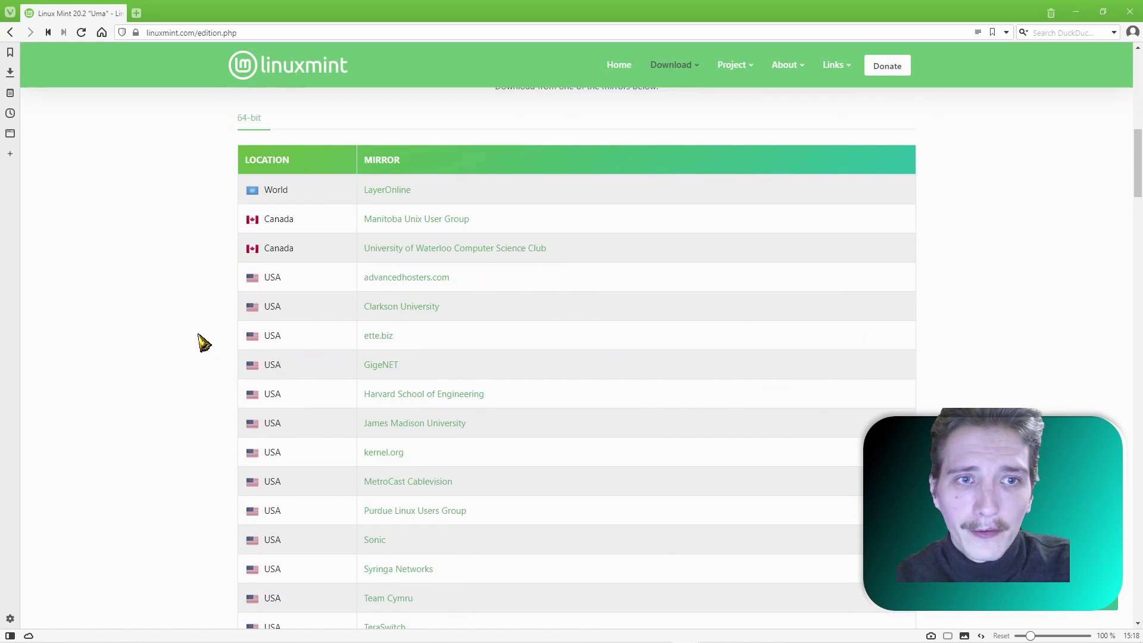
- Save the Cinnamon 64-bit ISO from LayerOnline into the LINUX folder, then start a new tab
left_click(388, 189)
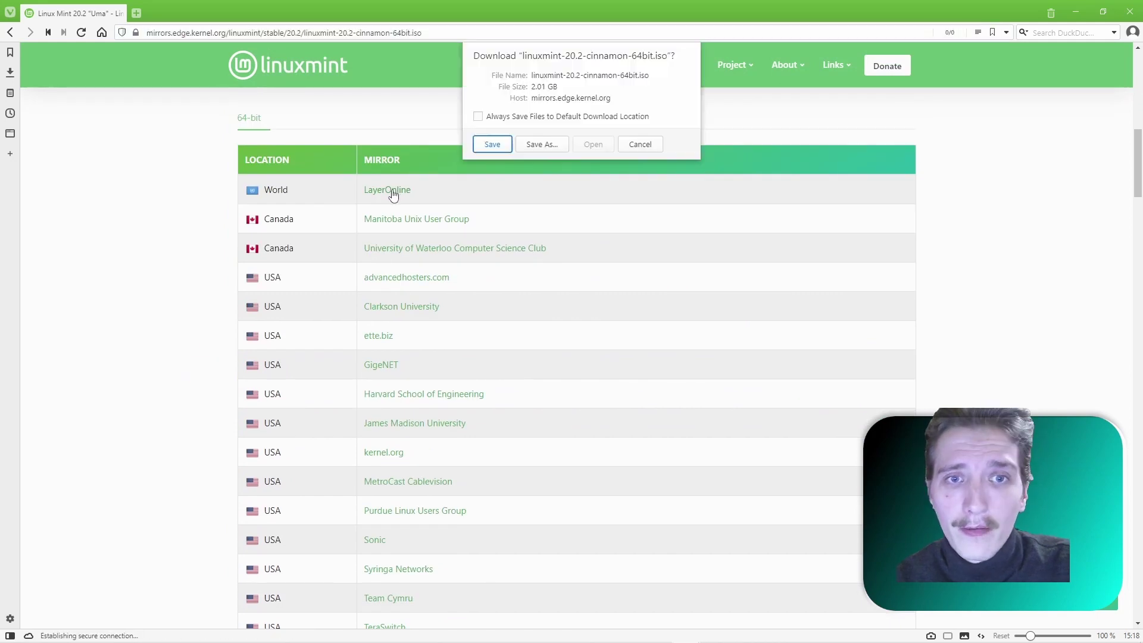
left_click(538, 143)
double_click(141, 142)
left_click(471, 302)
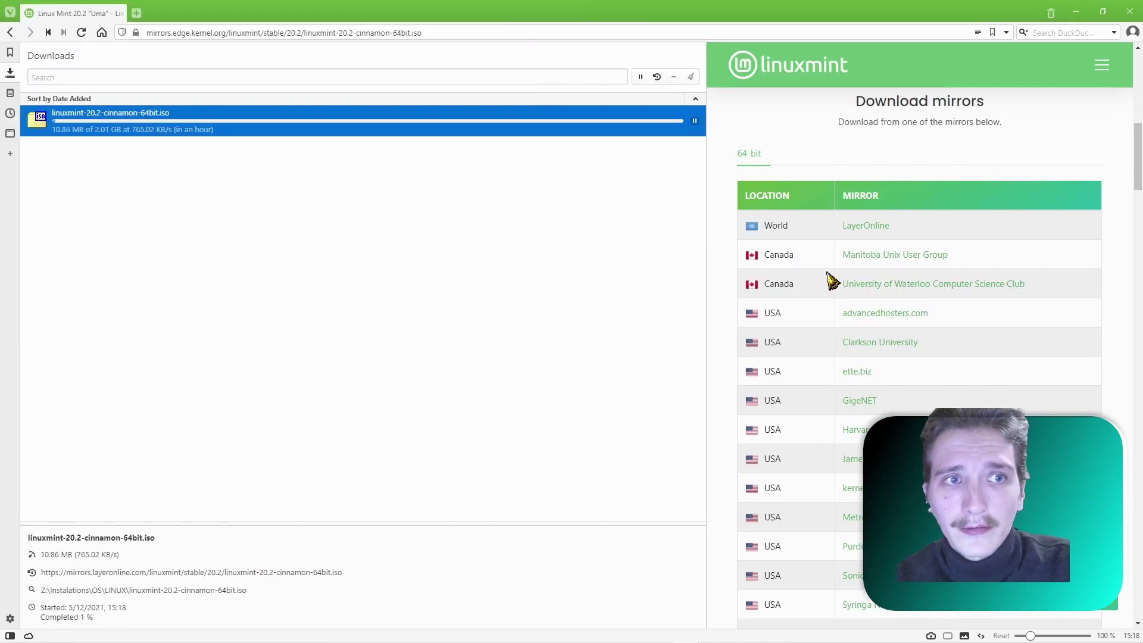
scroll(798, 334, "down", 15)
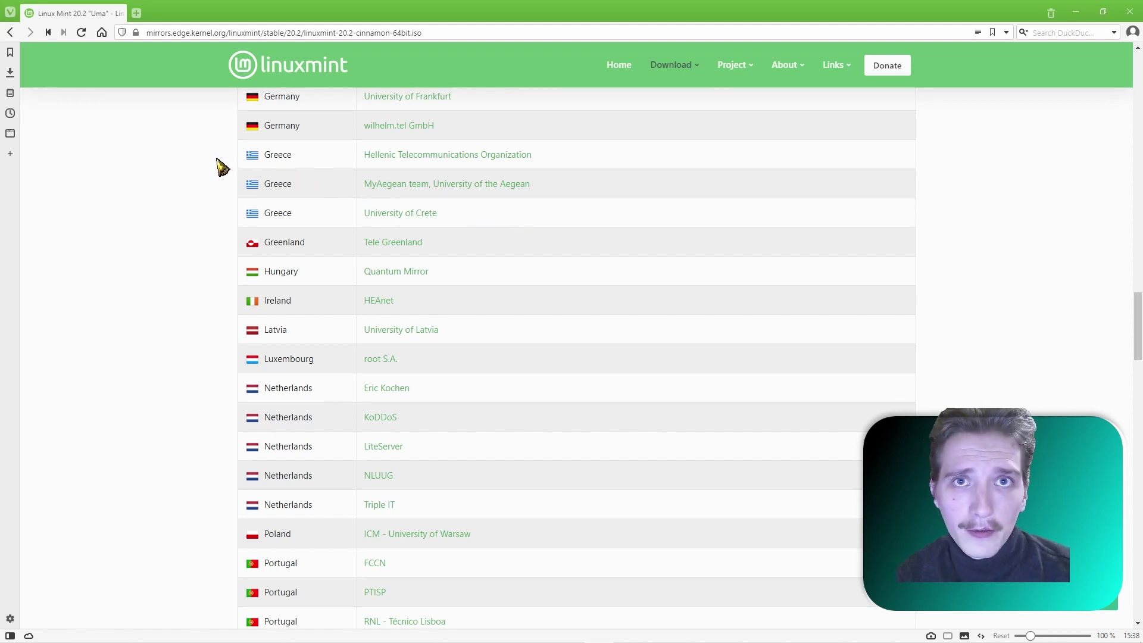
left_click(136, 13)
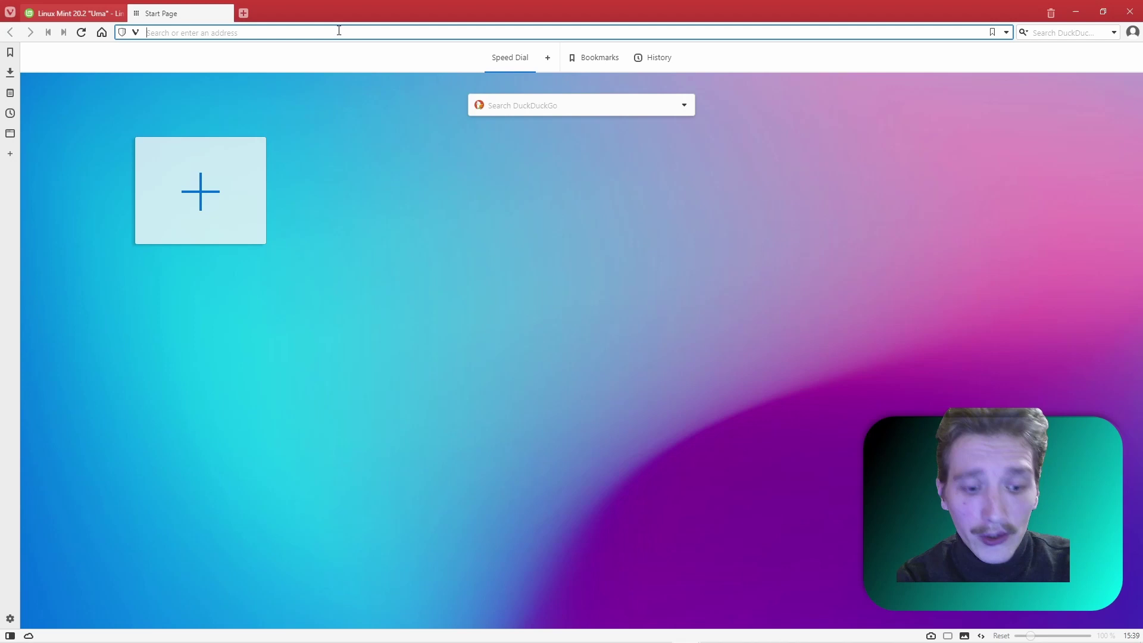
- Search for 'Rufus' and open the official rufus.ie site at its Download section
type("Rufus")
key("Return")
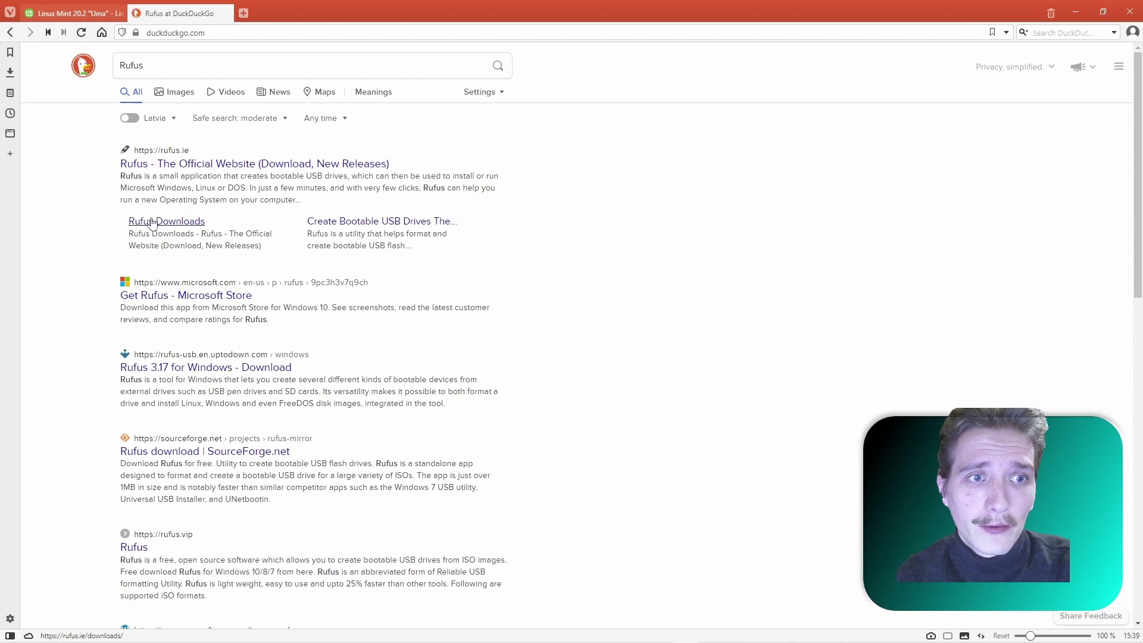
left_click(189, 229)
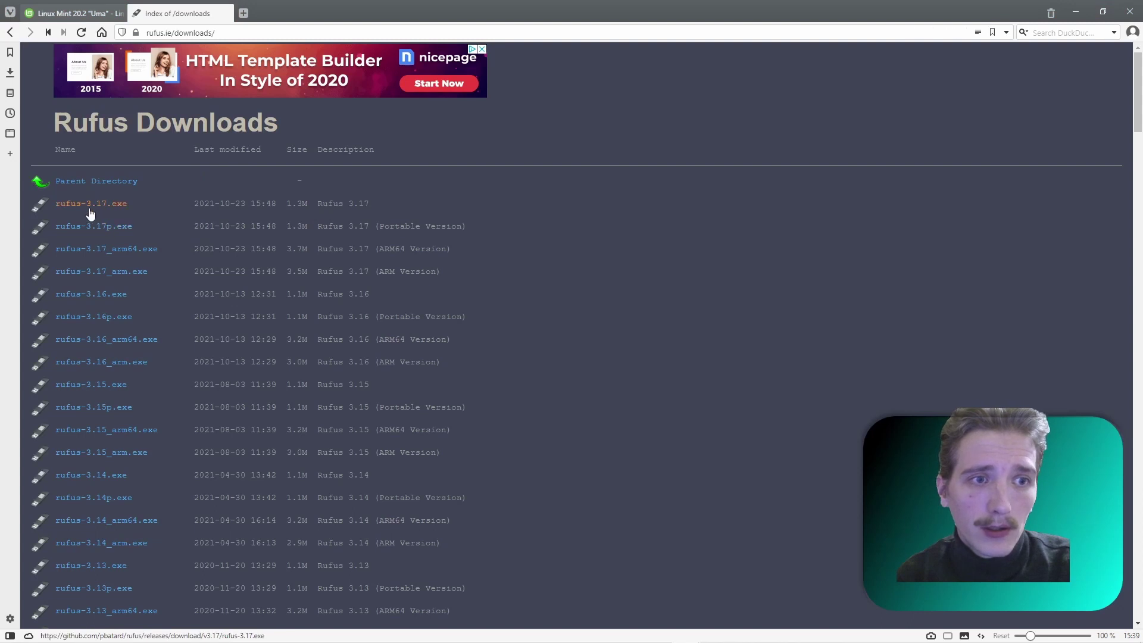
left_click(11, 32)
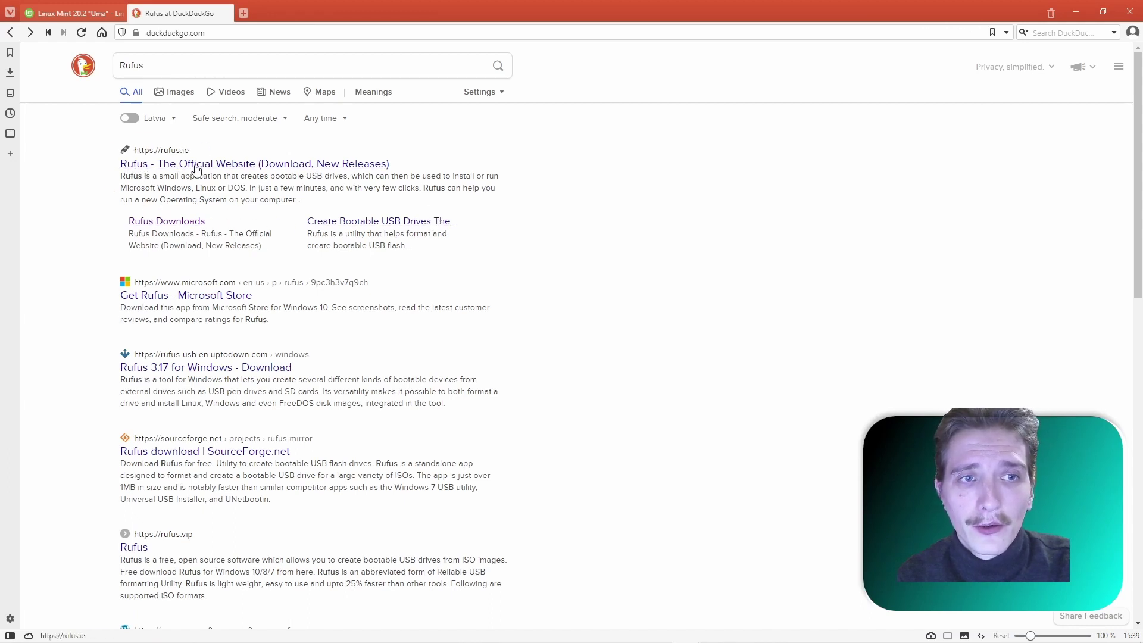
left_click(216, 168)
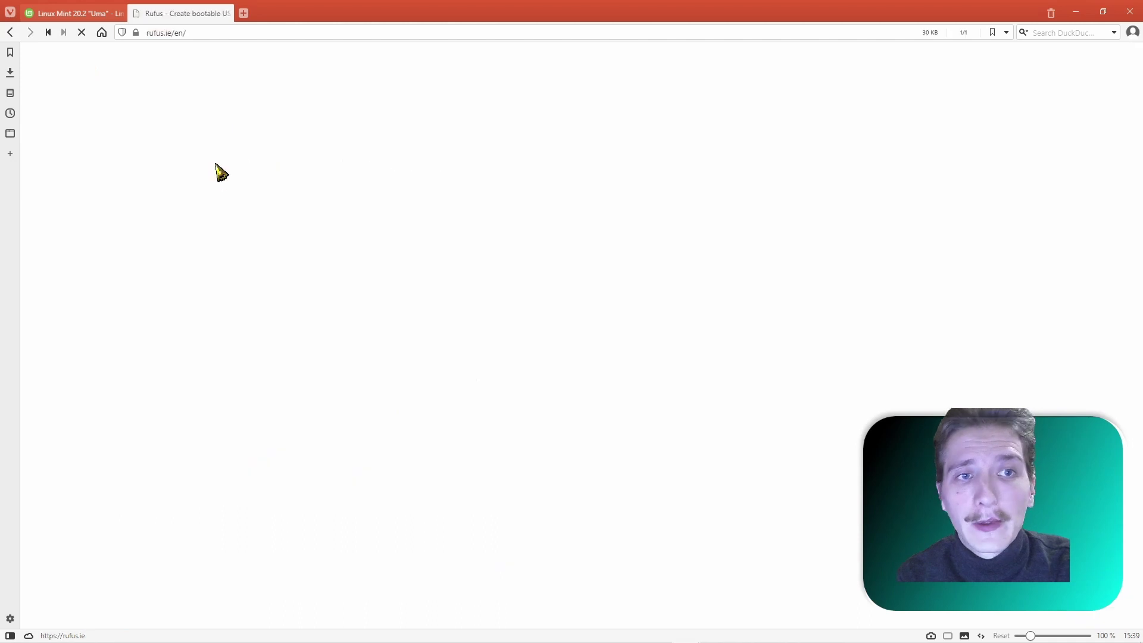
scroll(625, 271, "down", 2)
scroll(645, 258, "down", 7)
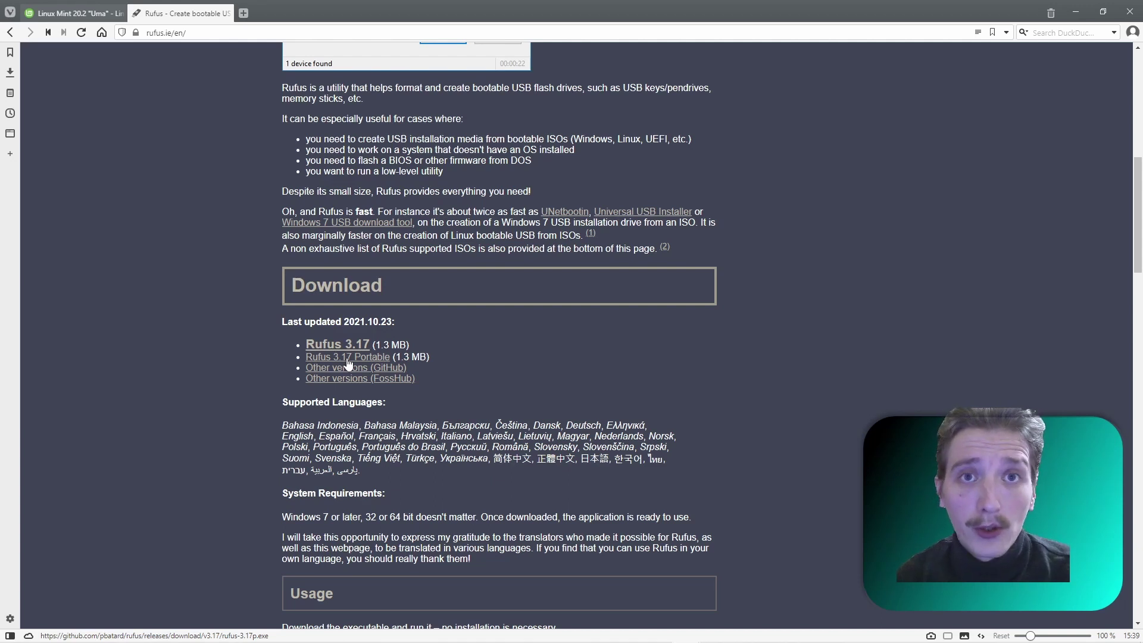
- Download and run Rufus 3.17 Portable, checking the 16 GB USB drive G: in This PC
left_click(349, 363)
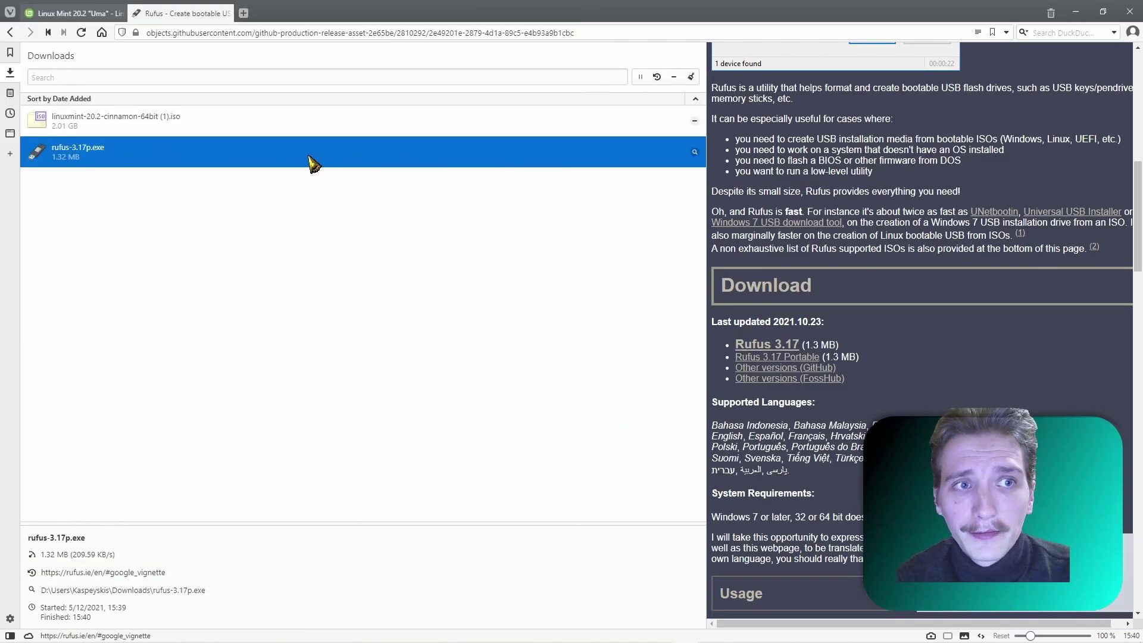
double_click(314, 163)
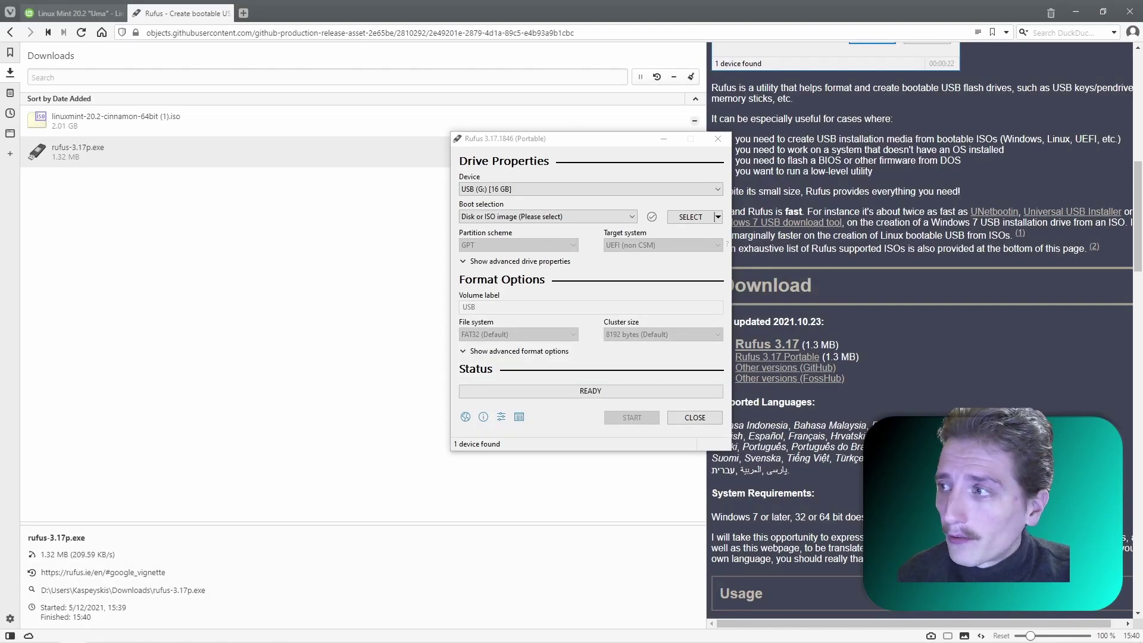
key("super+e")
scroll(327, 298, "down", 2)
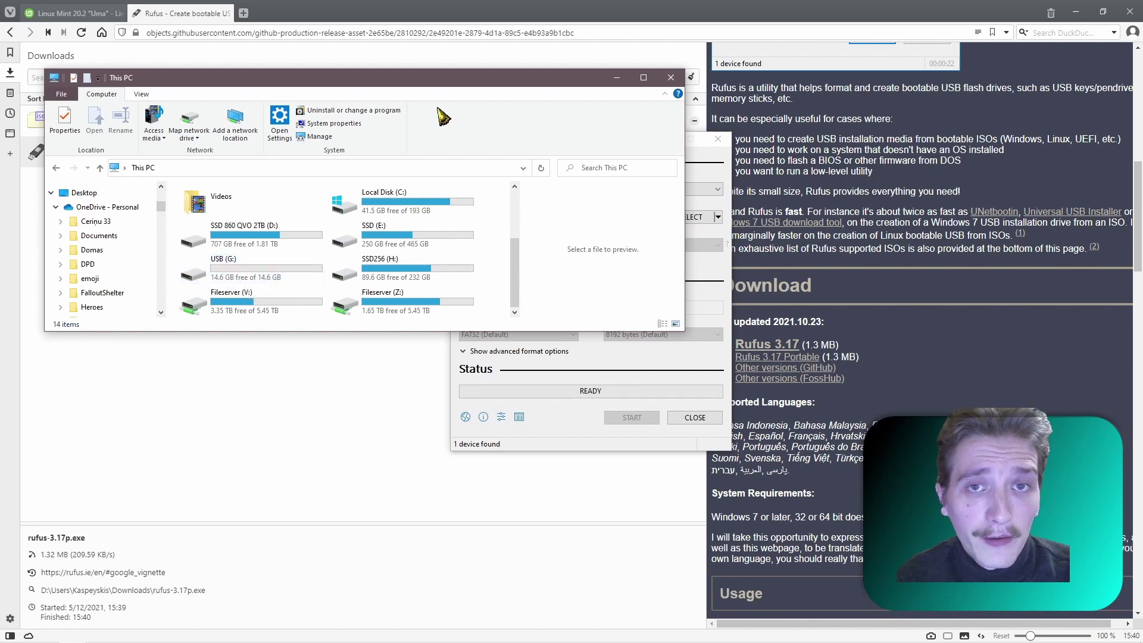
left_click_drag(424, 85, 1142, 286)
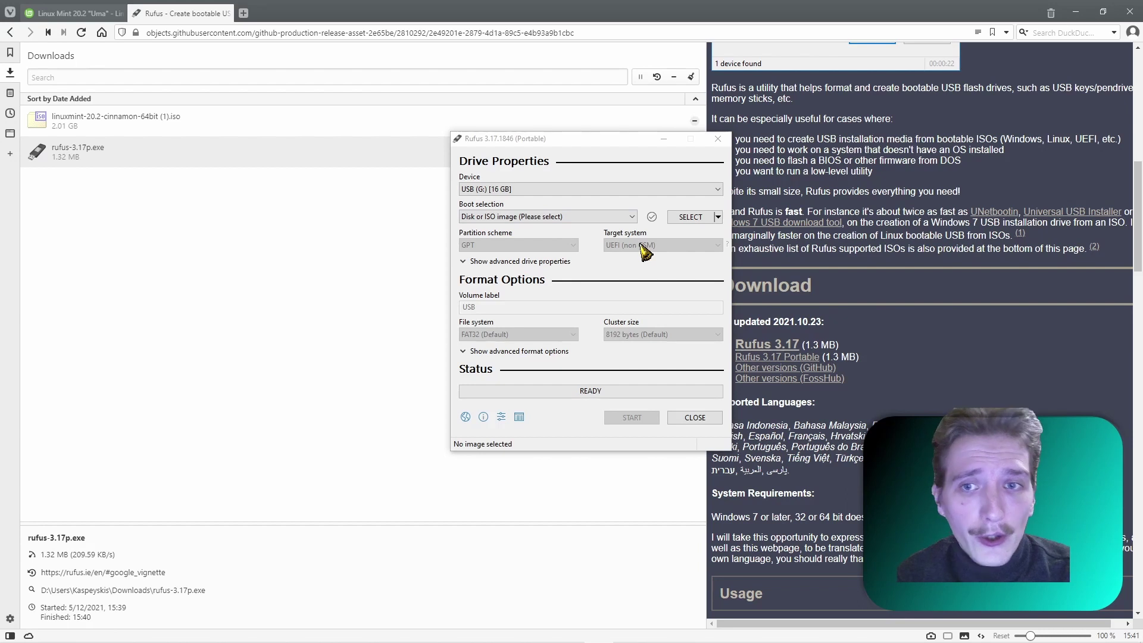
- Choose the Linux Mint Cinnamon ISO as the boot image and select the volume label
left_click(688, 220)
double_click(613, 250)
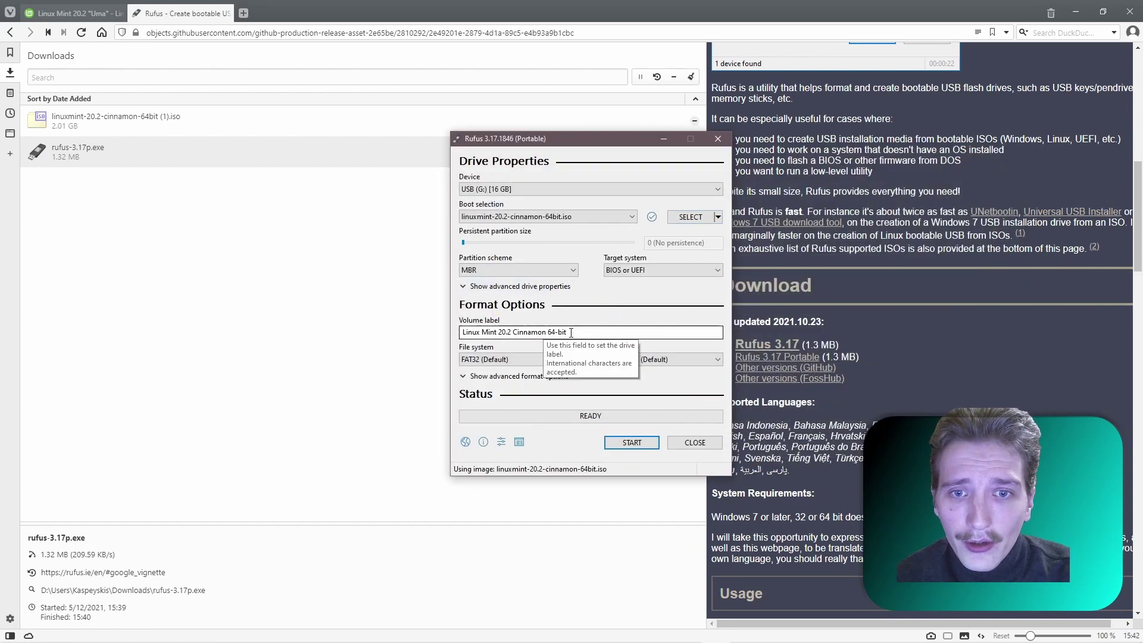
left_click_drag(568, 332, 443, 339)
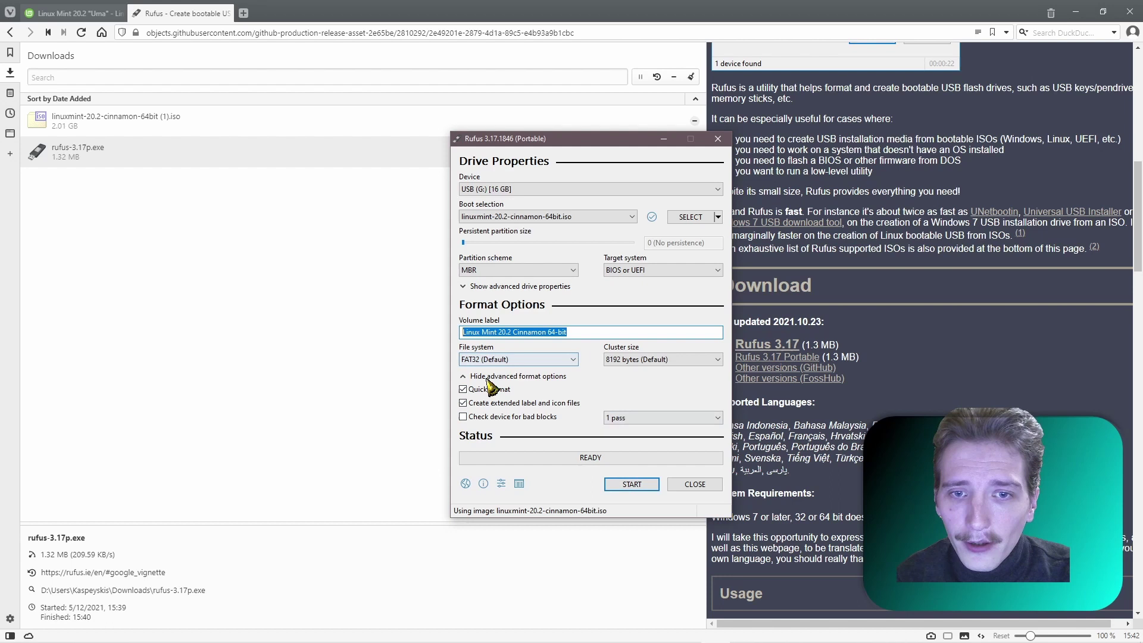
- Start writing in ISOHybrid mode, accepting the extra boot files and the USB erase
left_click(632, 484)
left_click(659, 404)
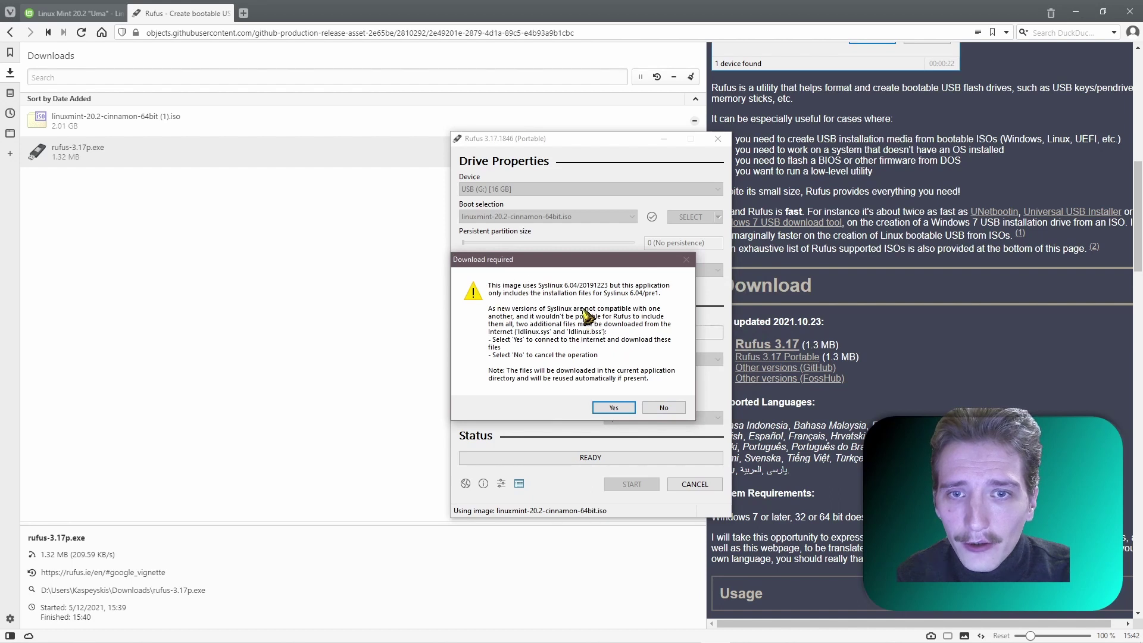
left_click(613, 409)
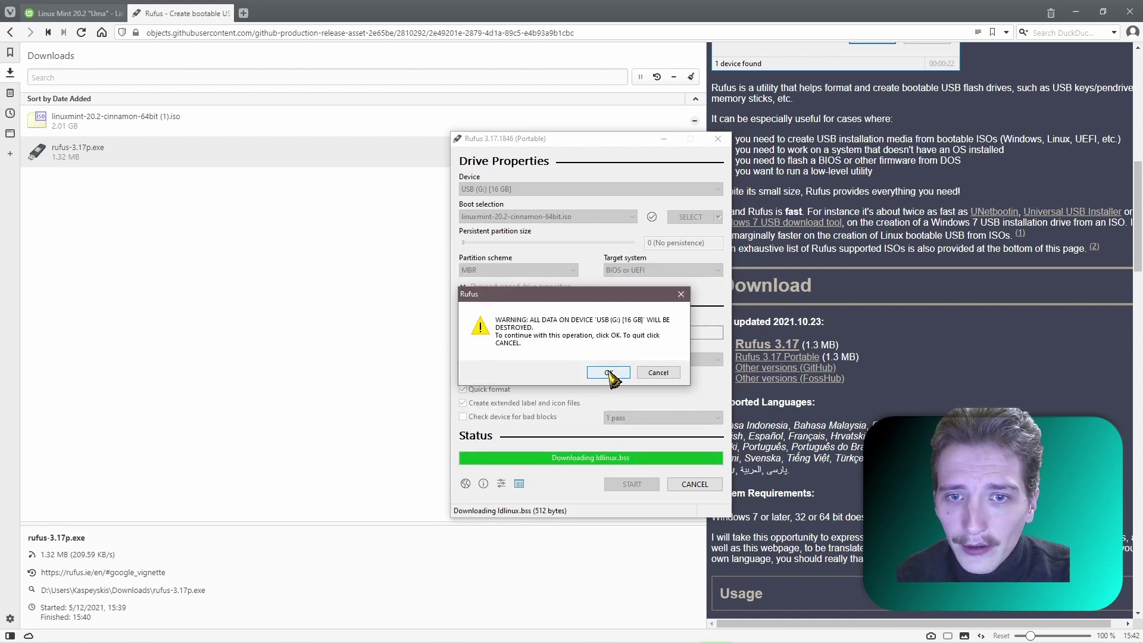
left_click(605, 373)
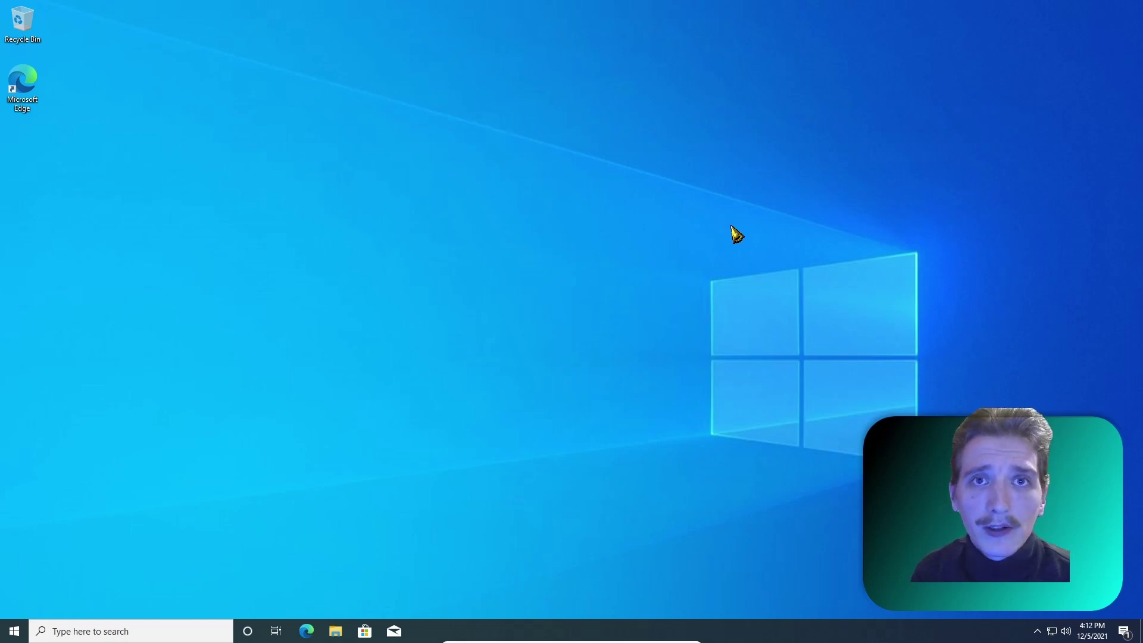
- Check the drives under This PC in File Explorer, then close it
left_click(16, 636)
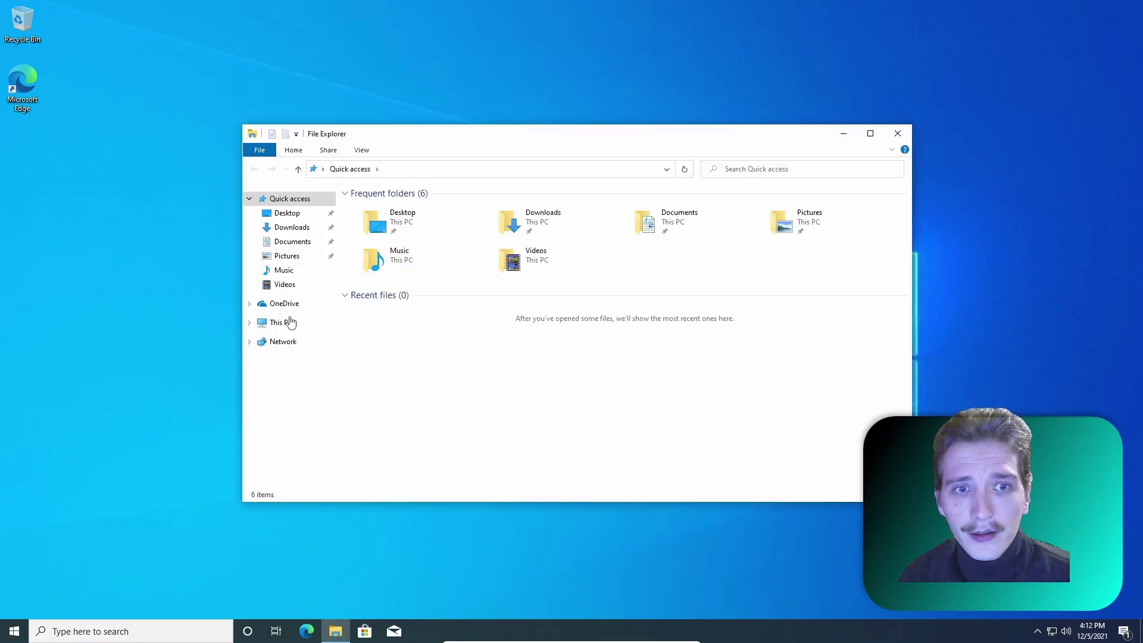
left_click(281, 322)
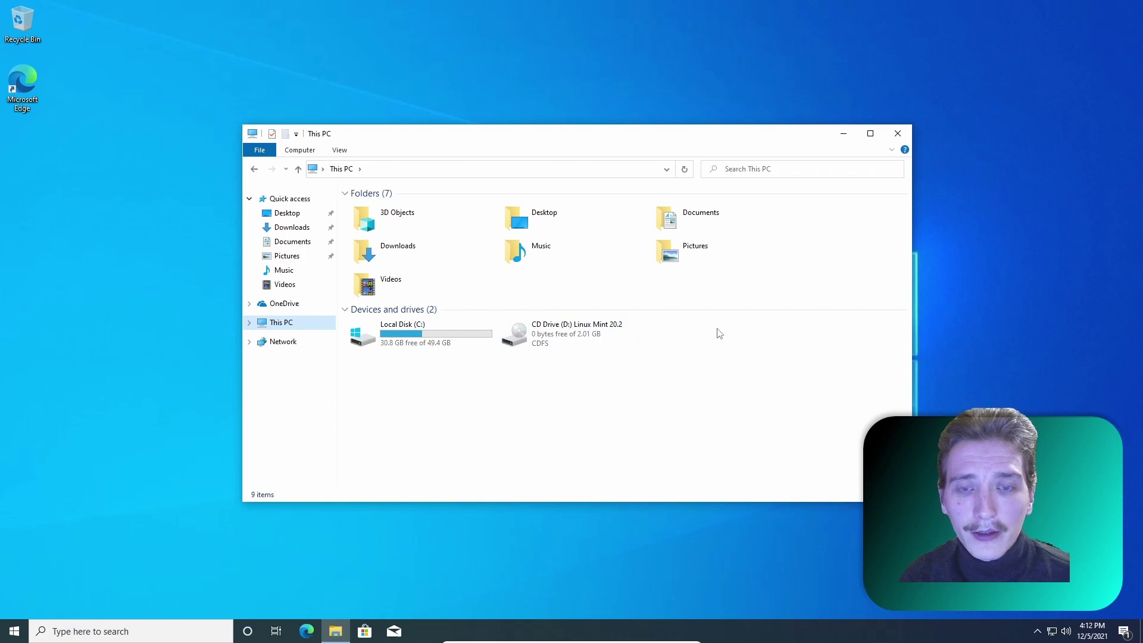
left_click(906, 133)
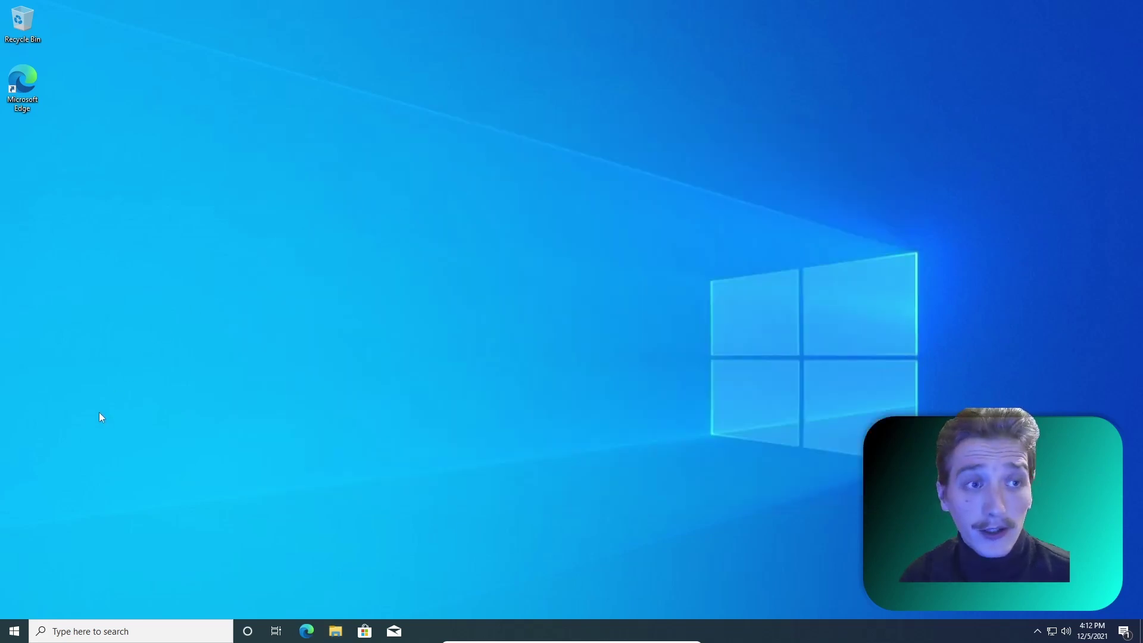
- Restart Windows from the Start menu's power options to boot from the USB
left_click(15, 631)
left_click(15, 595)
left_click(34, 573)
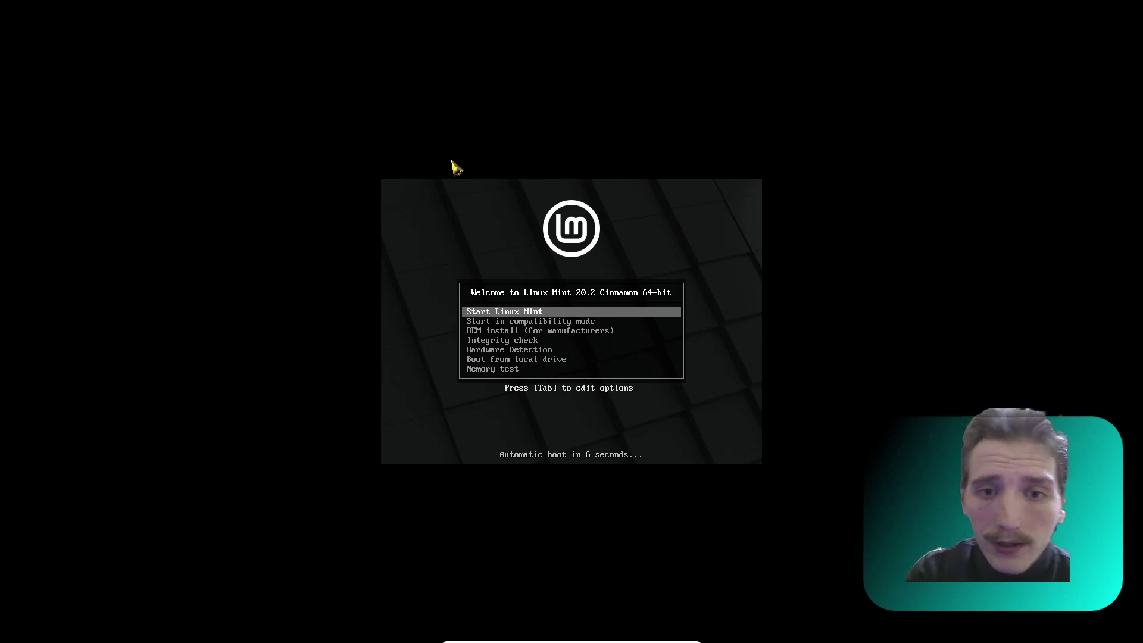
key("Down")
key("Down")
key("Down")
key("Down")
key("Down")
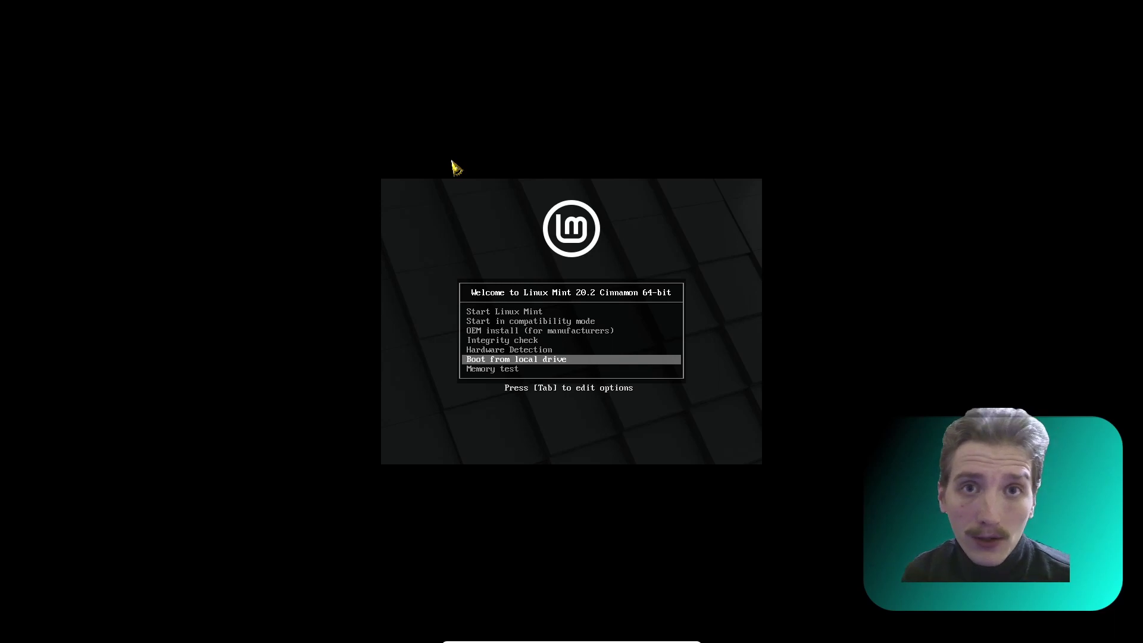
key("Up")
key("Up")
key("Up")
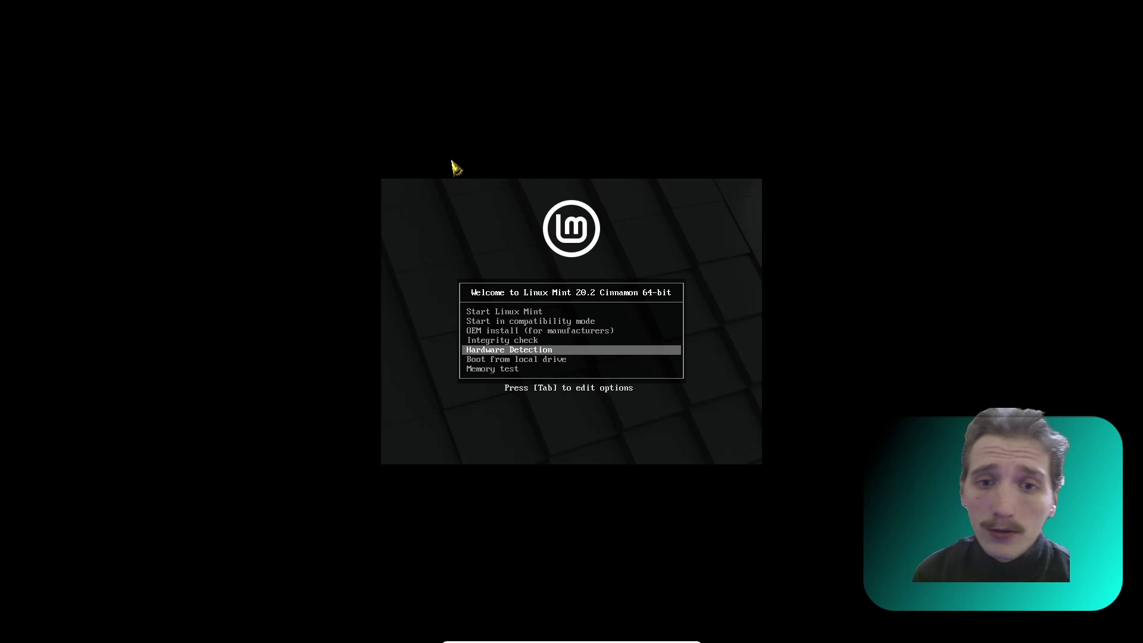
key("Up")
key("Up")
key("Up")
key("Up")
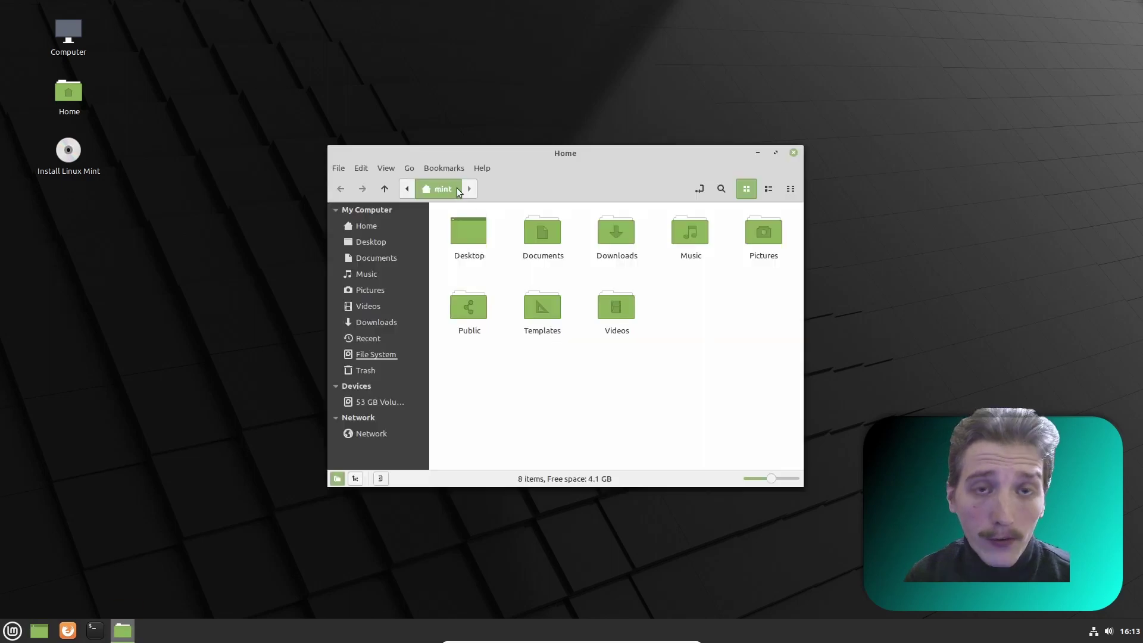
- Mount and browse the Windows 53 GB Volume in Nemo, then close the file manager
left_click(374, 404)
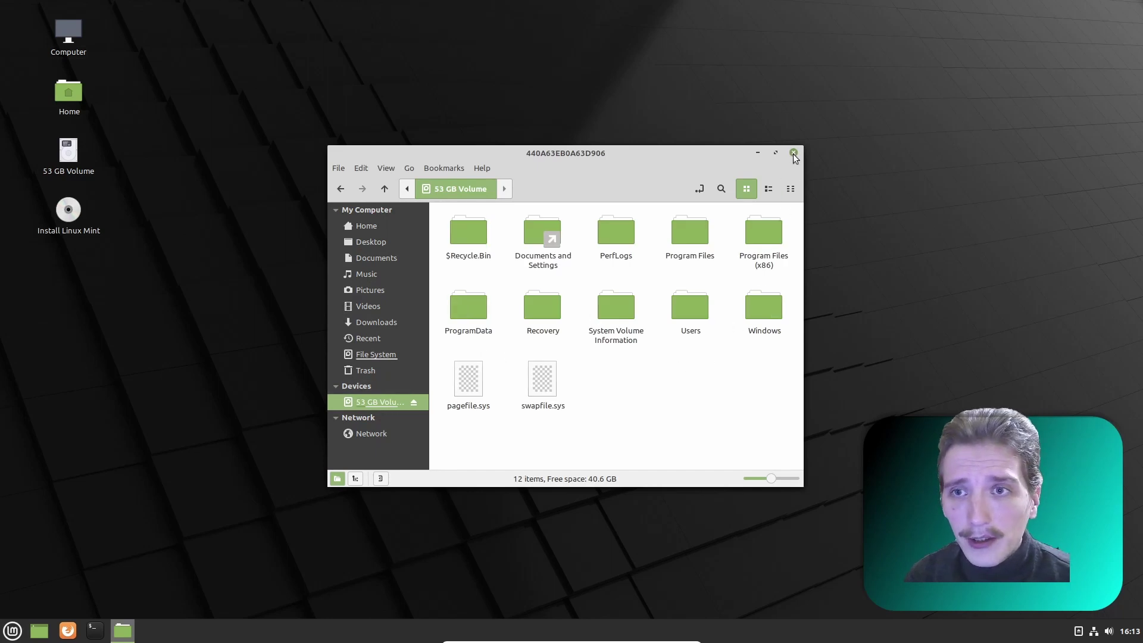
left_click(794, 153)
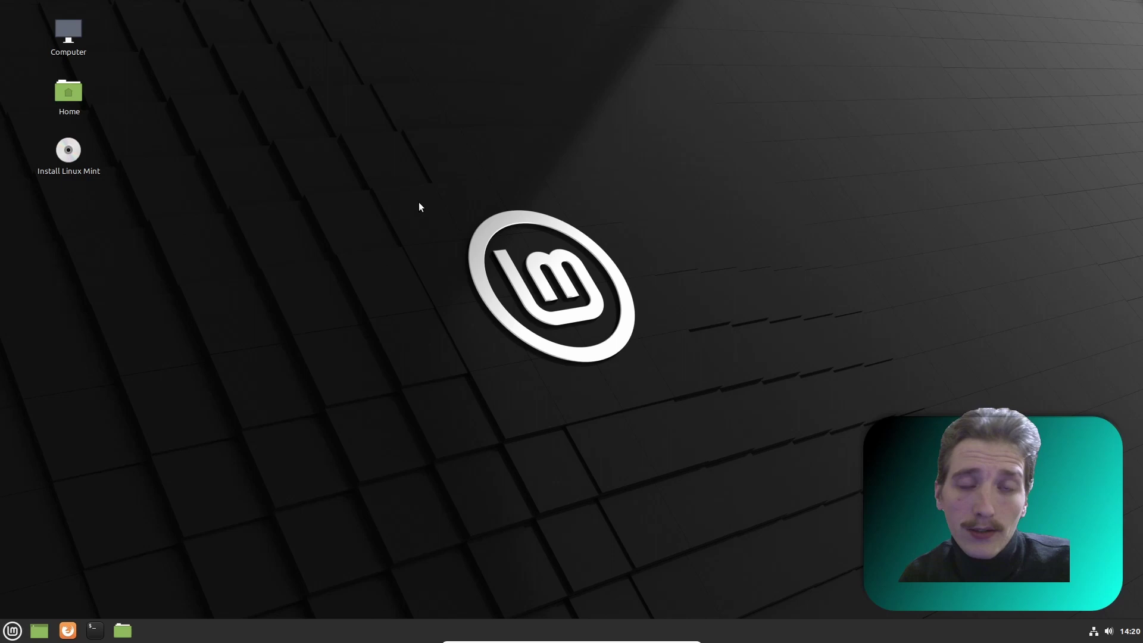
- Start the installer with English, English (US) keyboard, multimedia codecs, and 'Something else' partitioning
double_click(70, 156)
key("Num_Lock")
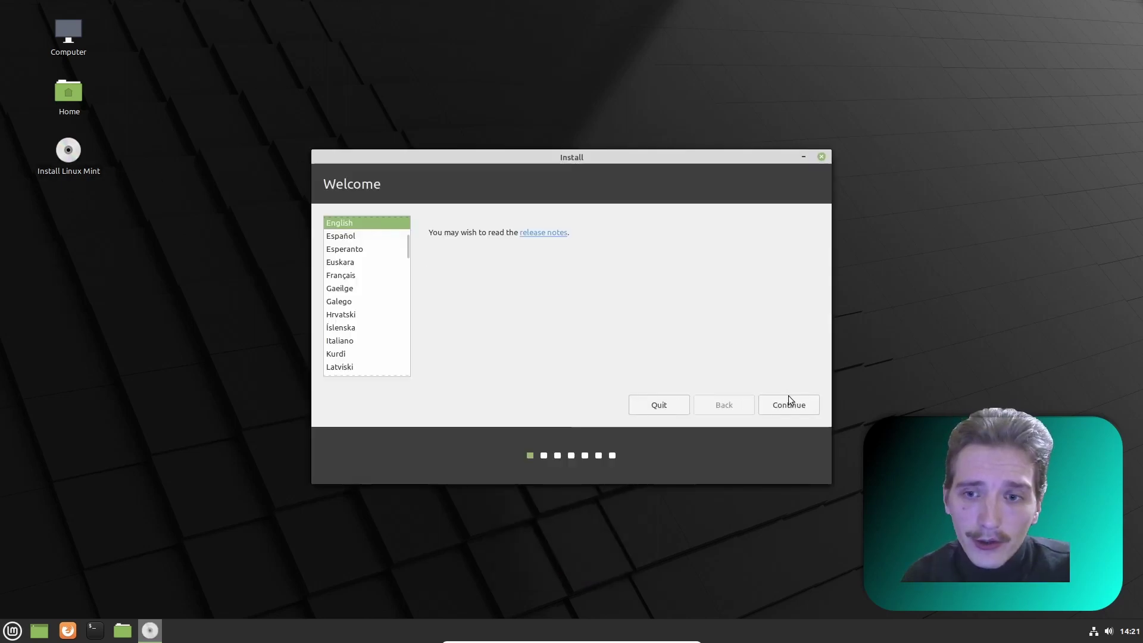
left_click(793, 404)
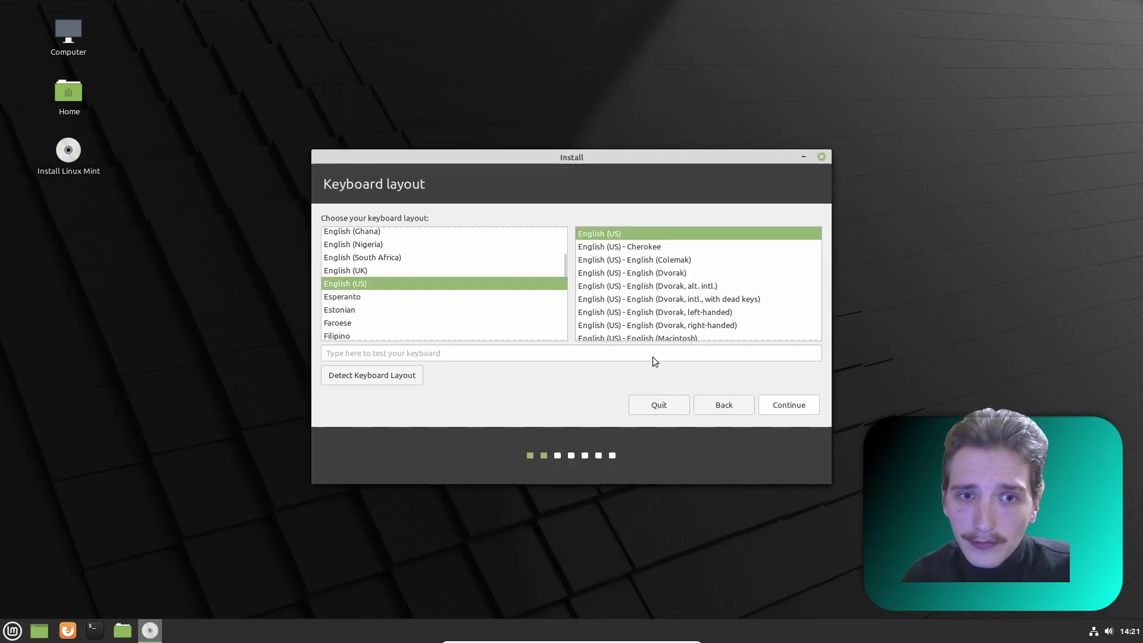
left_click(804, 410)
left_click(328, 223)
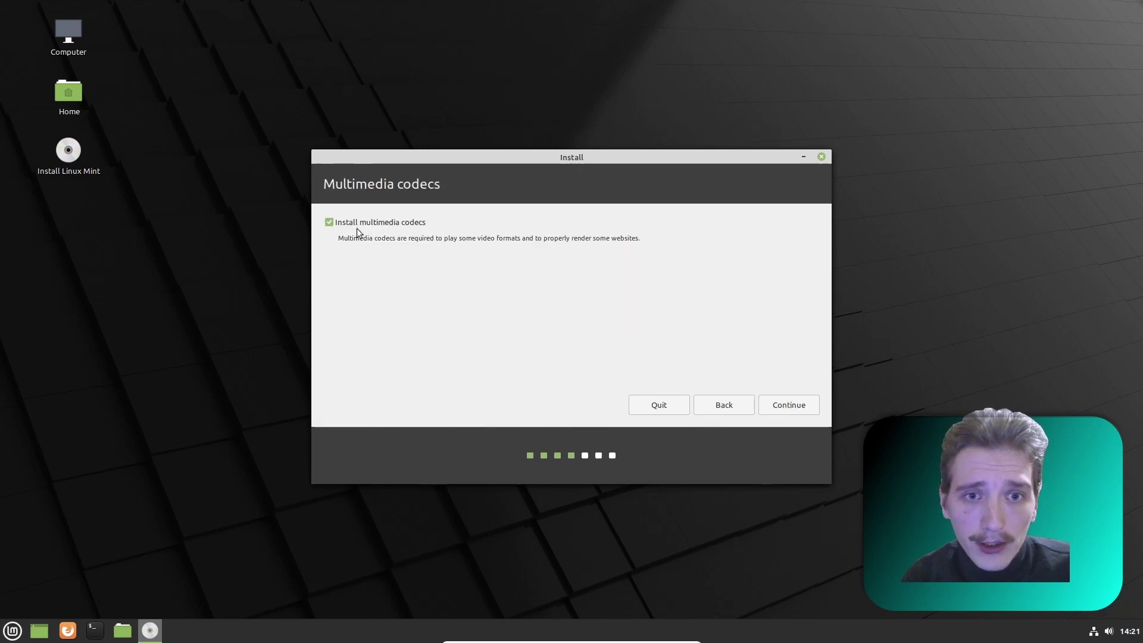
left_click(799, 405)
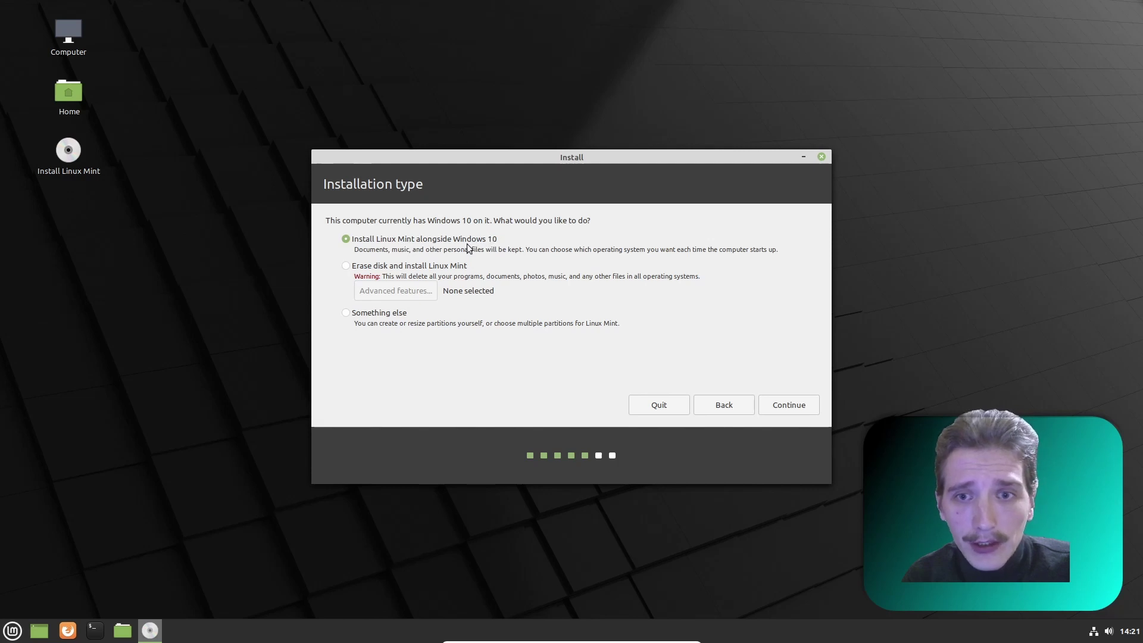
left_click(346, 314)
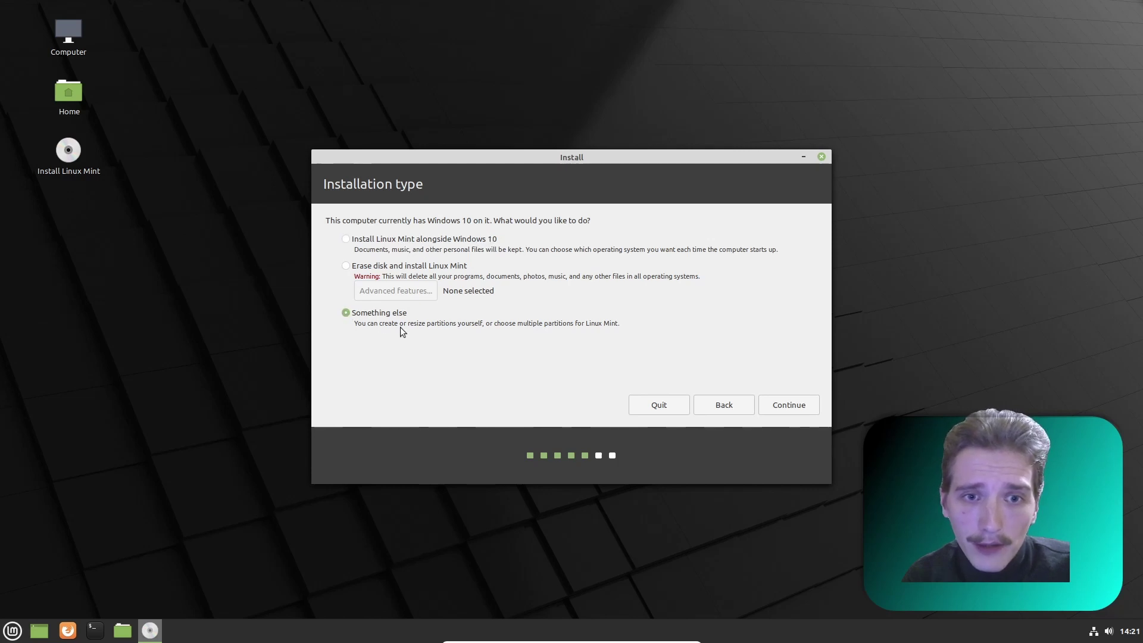
- On the manual partitioning page, wipe /dev/sdb with a new empty partition table
left_click(793, 406)
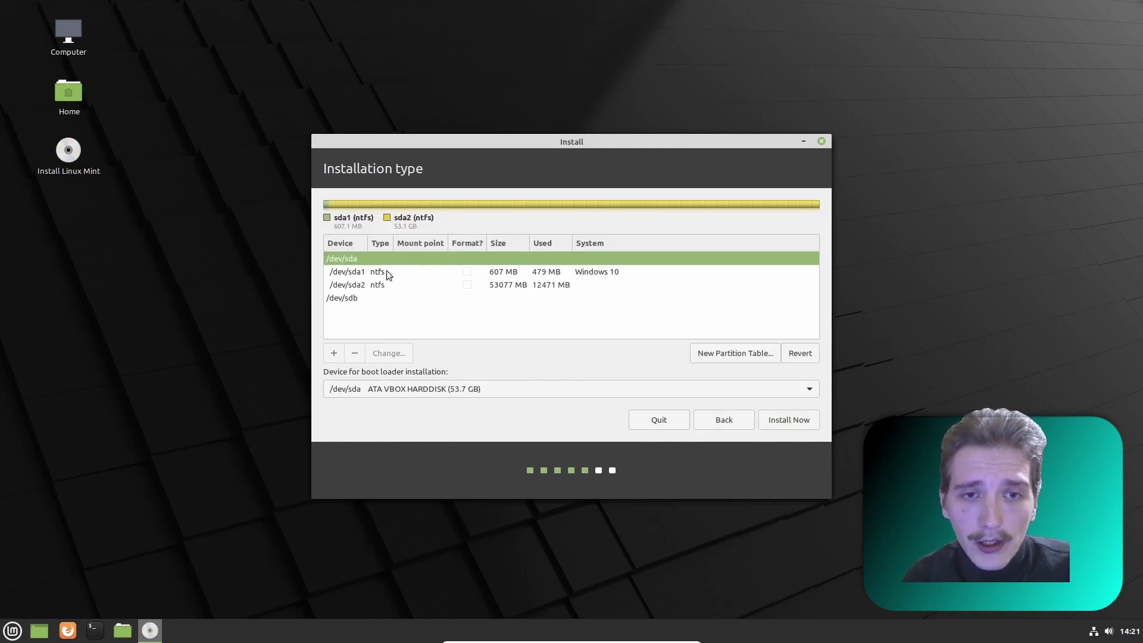
left_click(353, 299)
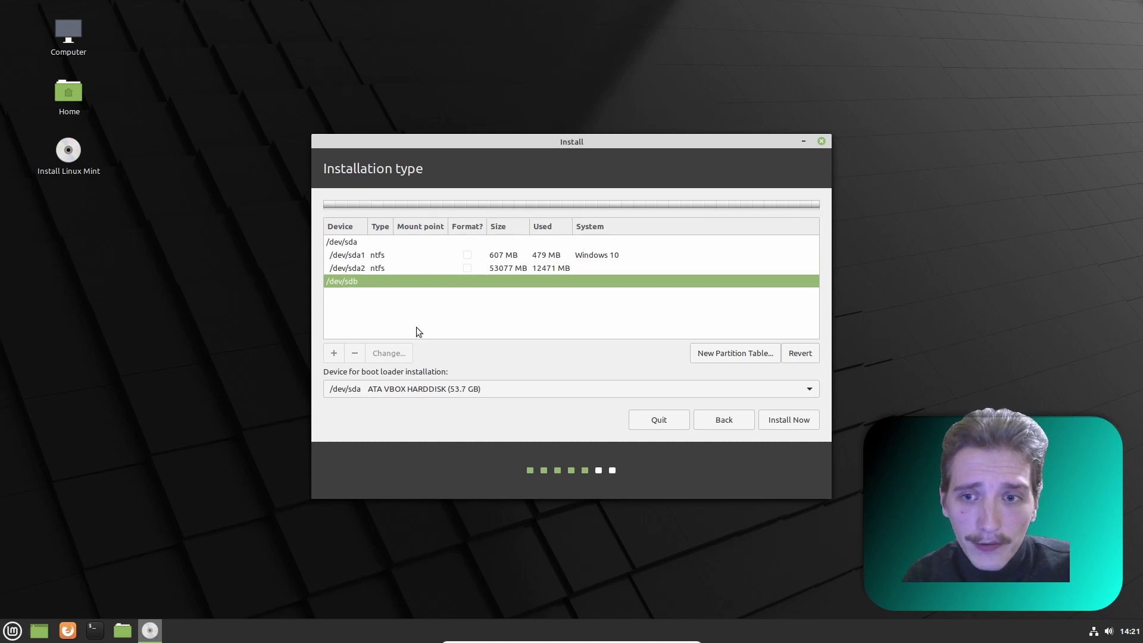
left_click(733, 355)
left_click(810, 353)
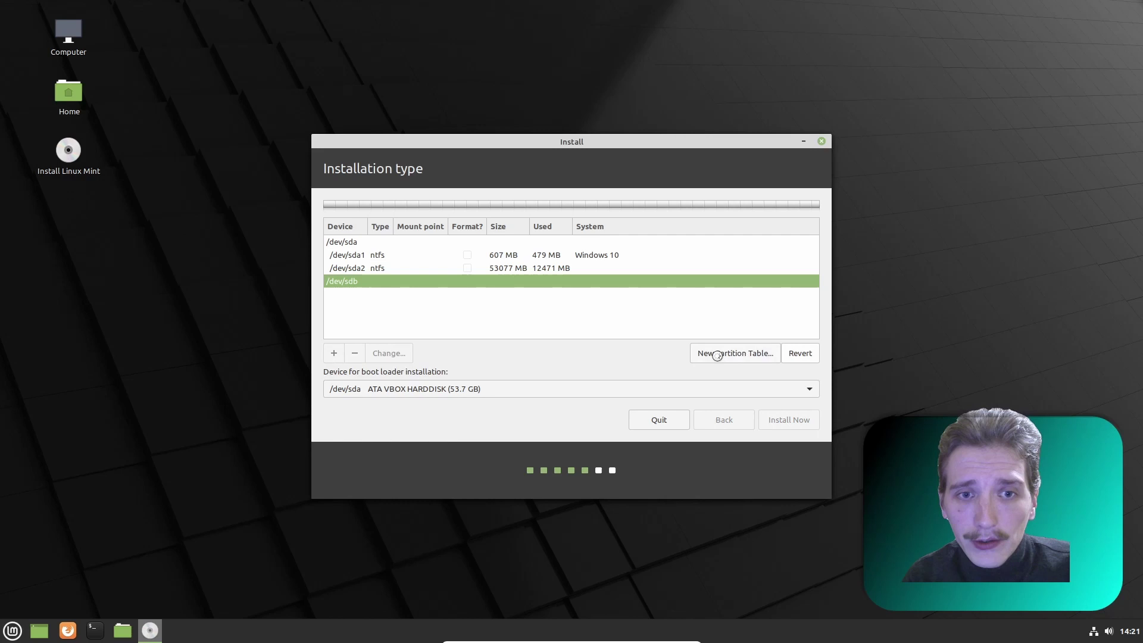
- Create an 873 MB swap area in the free space on /dev/sdb
left_click(357, 310)
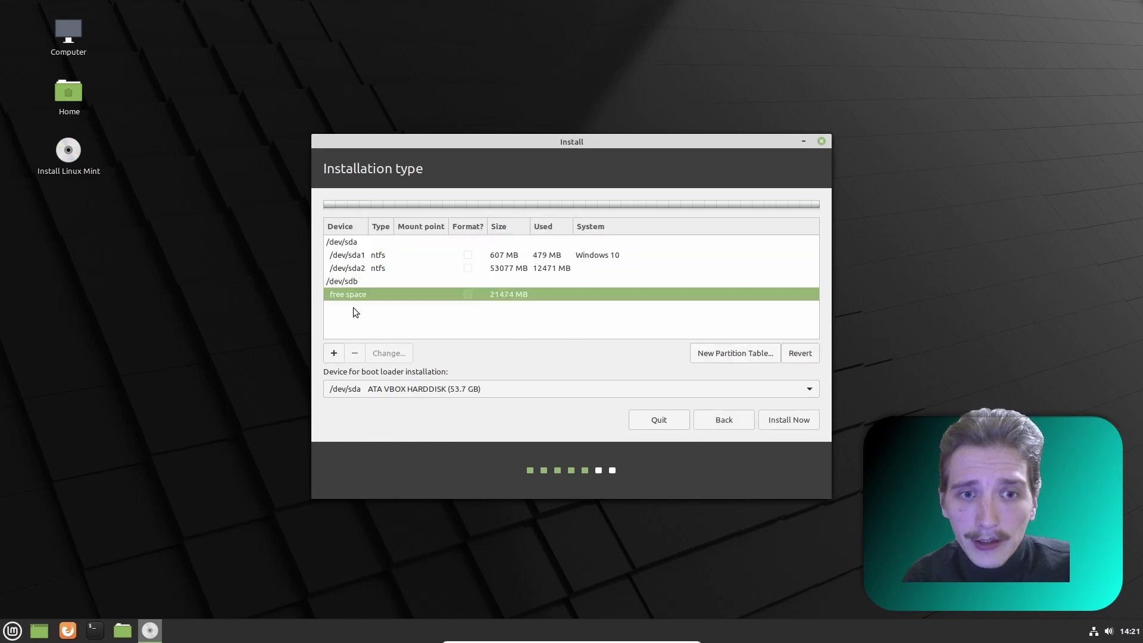
left_click(334, 354)
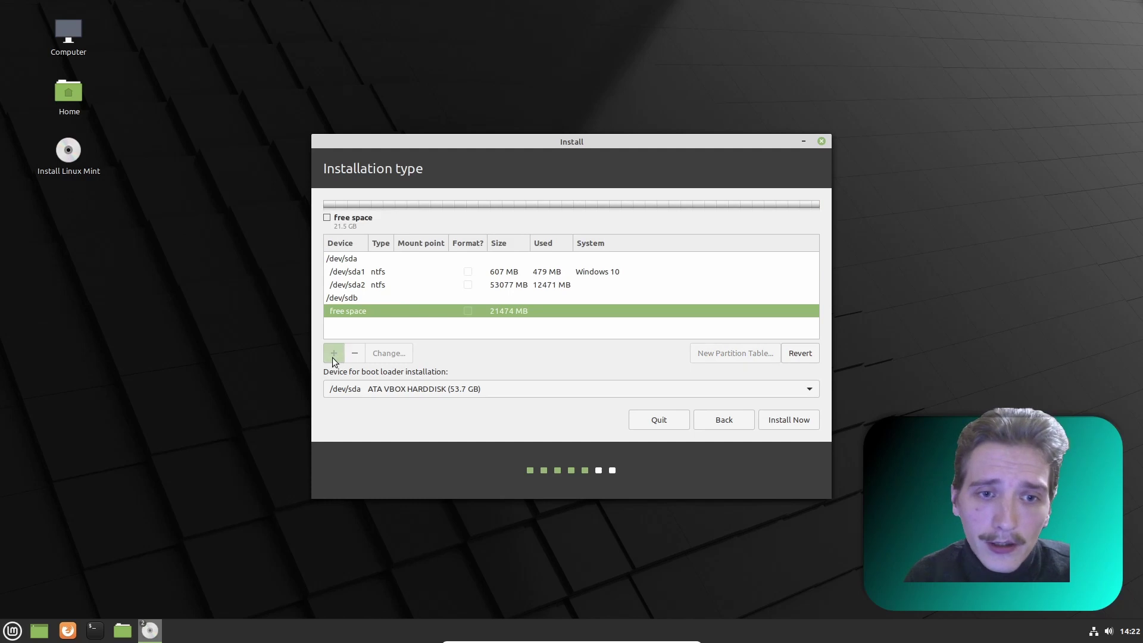
left_click(672, 364)
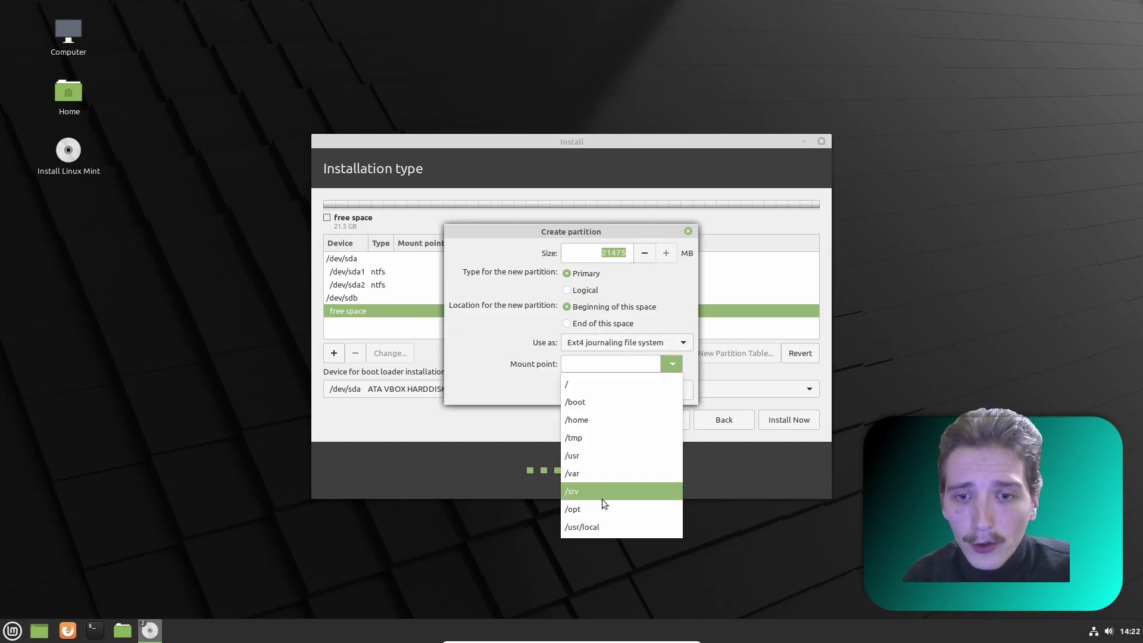
left_click(680, 344)
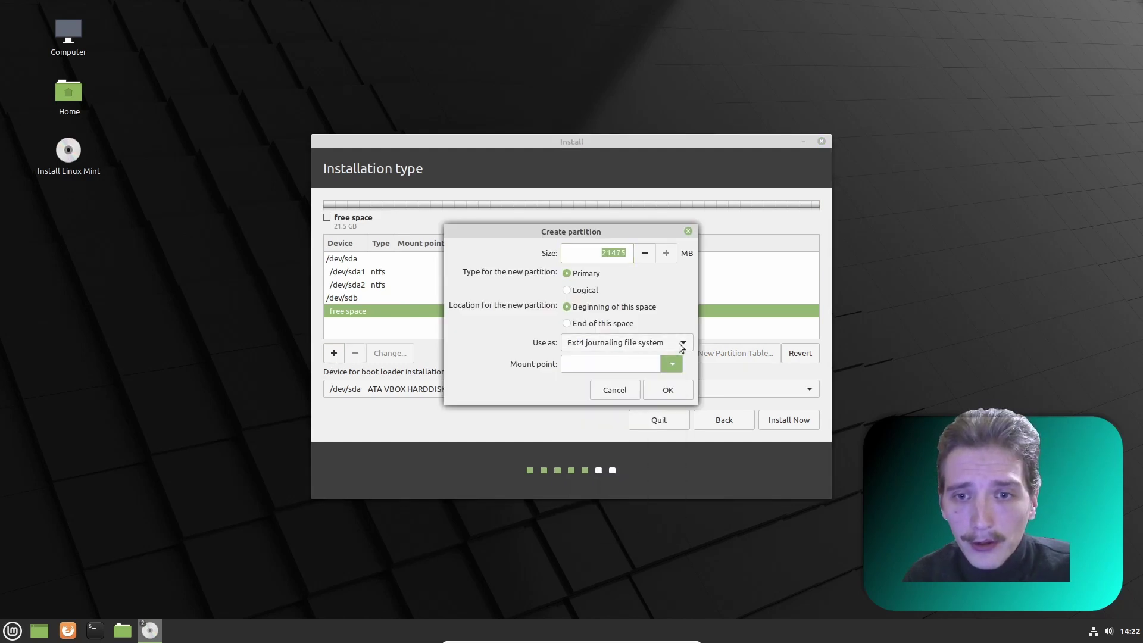
left_click(682, 345)
left_click(608, 486)
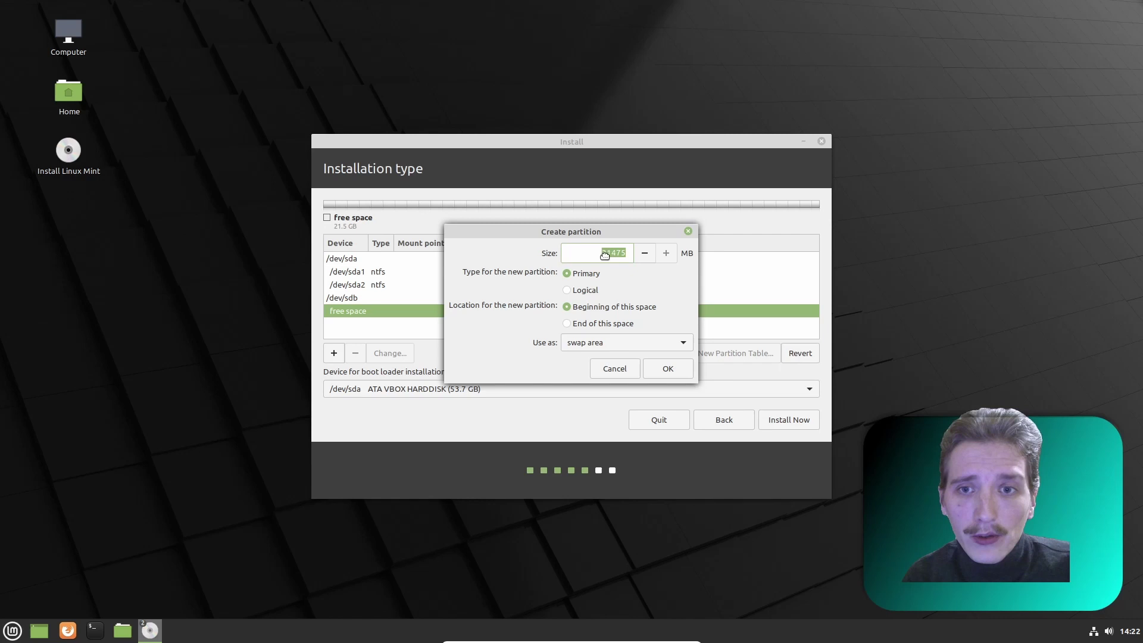
left_click_drag(617, 255, 588, 256)
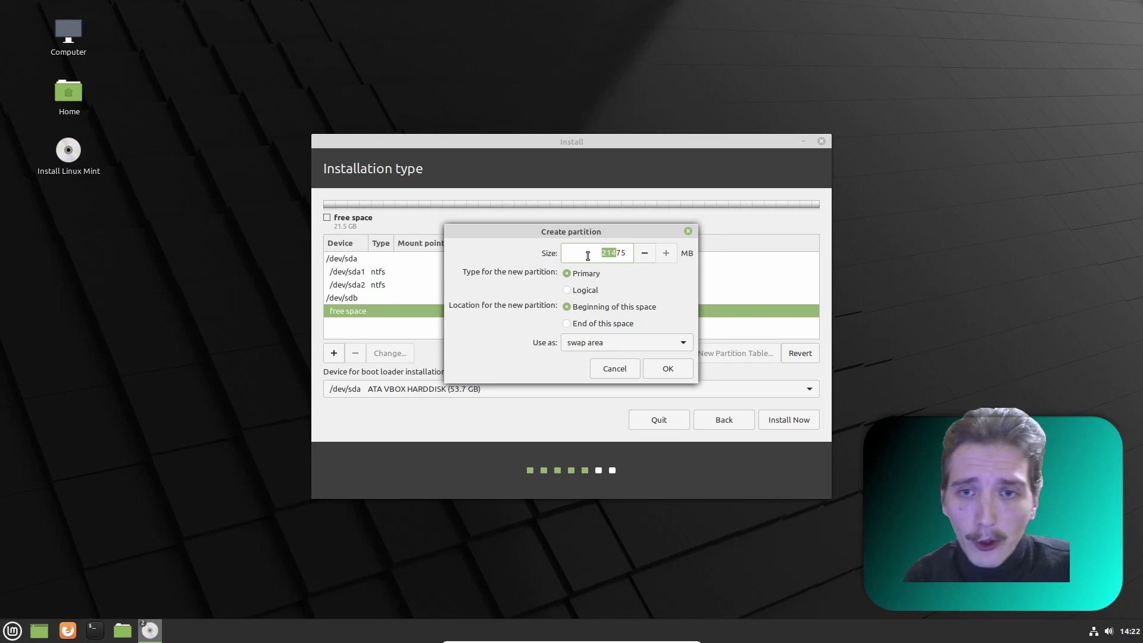
type("8")
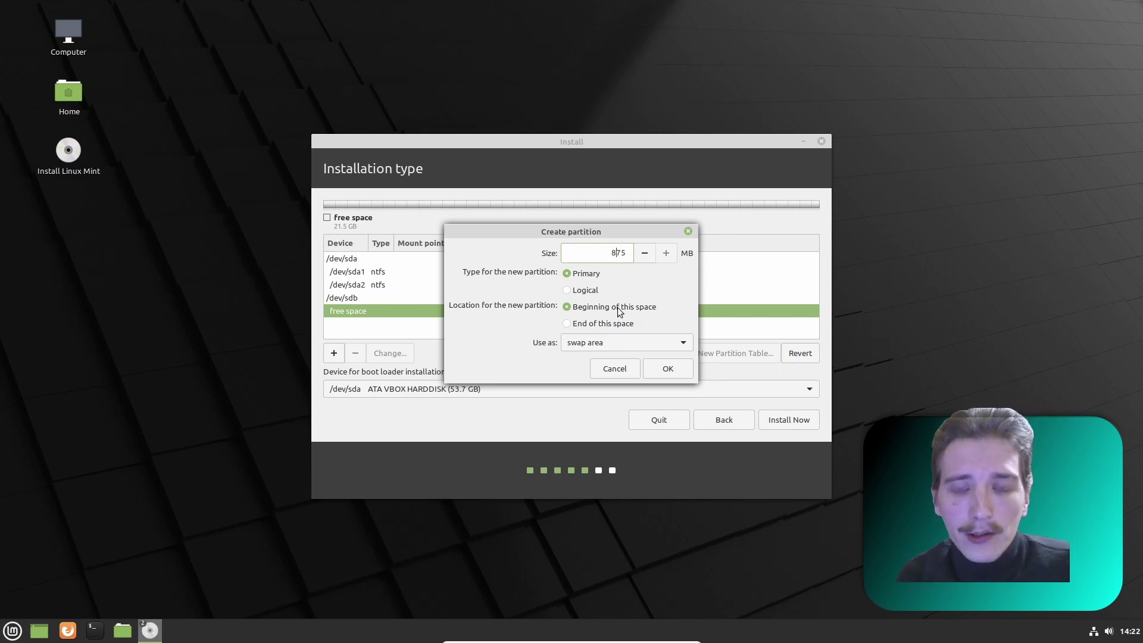
left_click(654, 368)
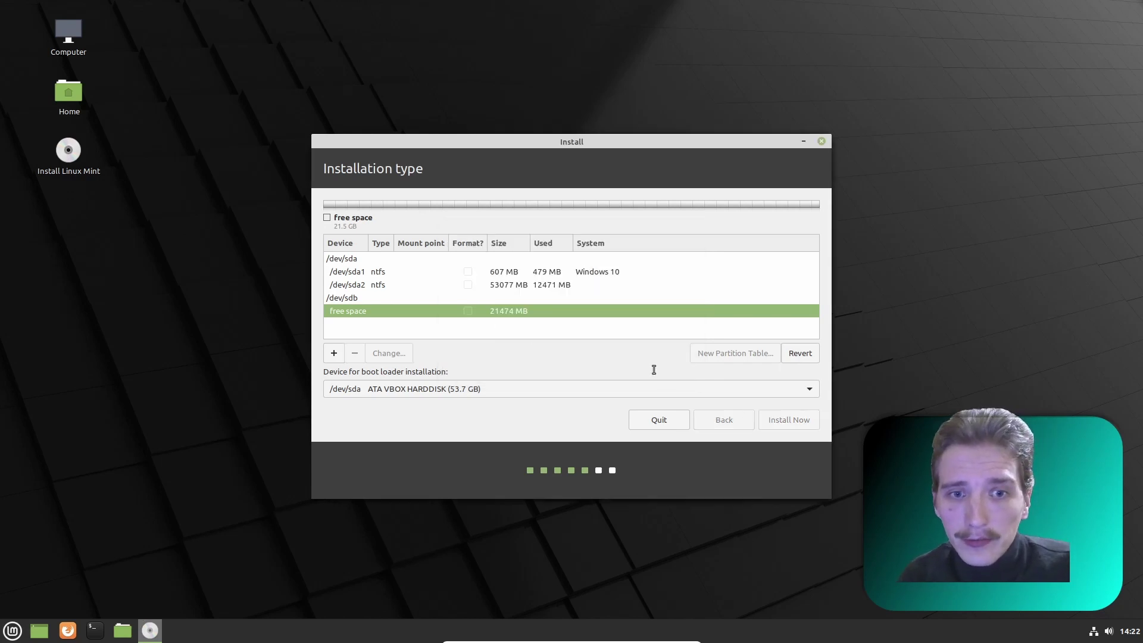
- Add an ext4 root partition at / in the remaining space and start installing
left_click(364, 325)
left_click(334, 353)
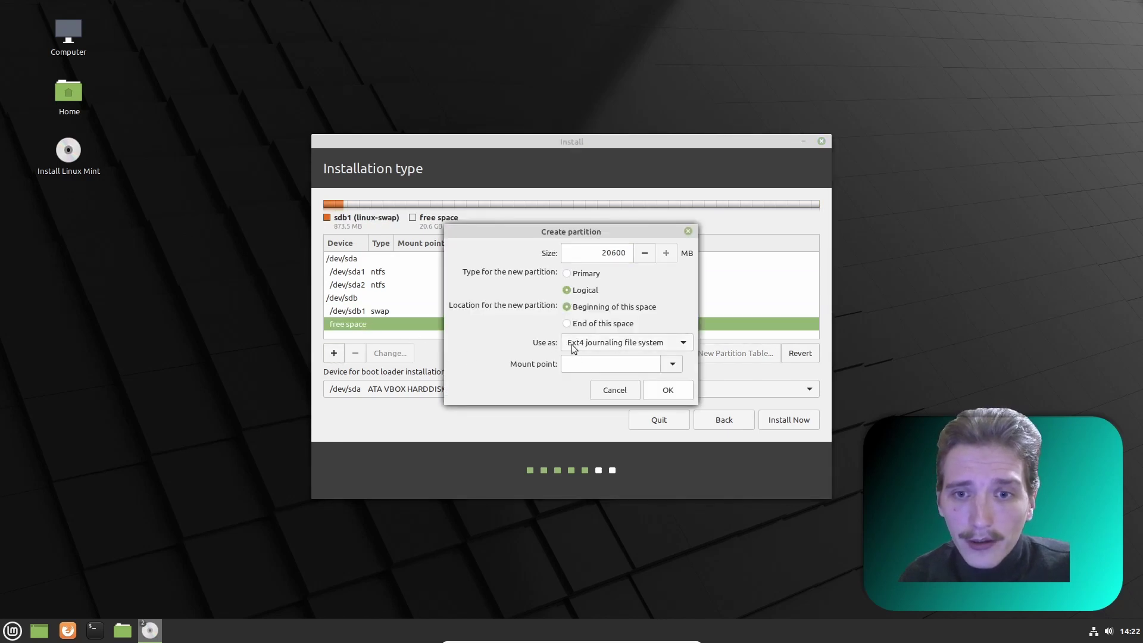
left_click(671, 363)
left_click(566, 384)
left_click(667, 389)
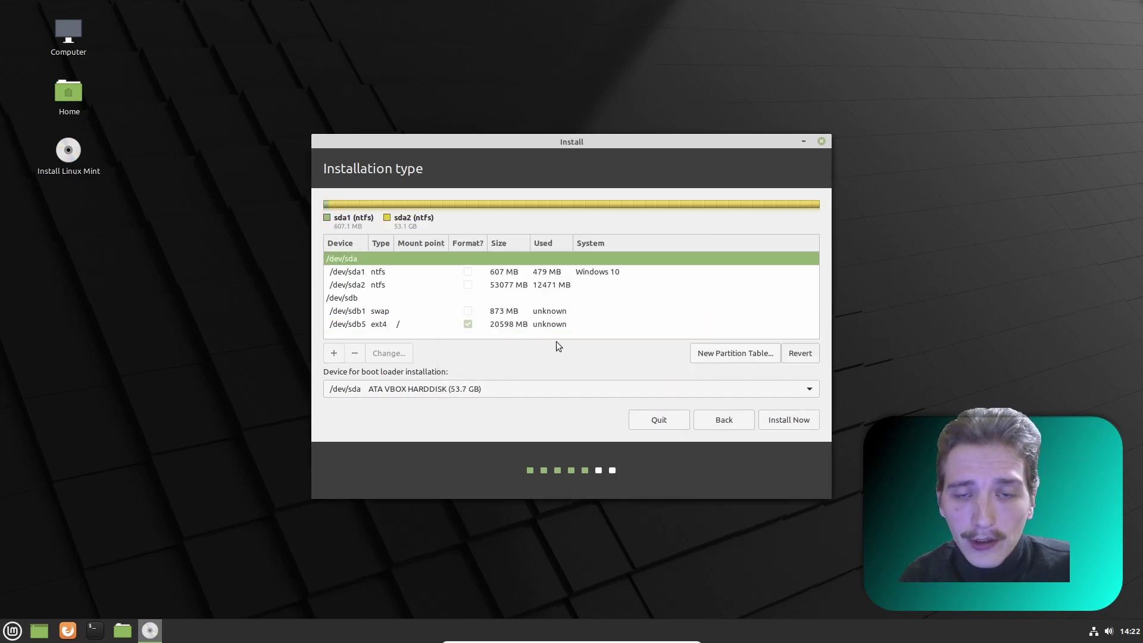
left_click(508, 327)
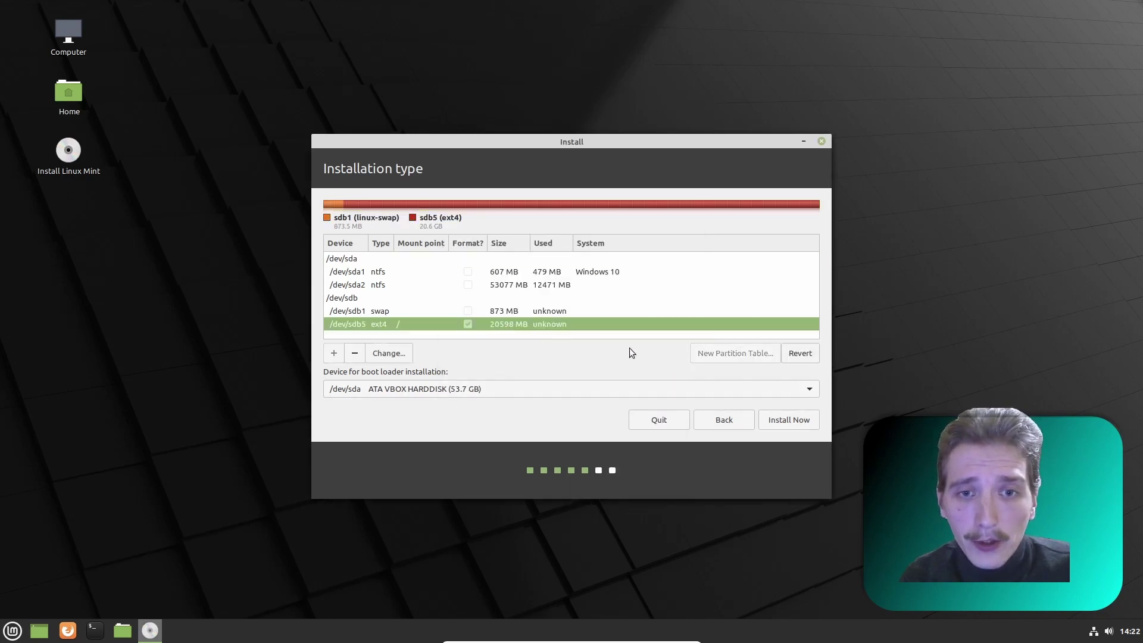
left_click(789, 420)
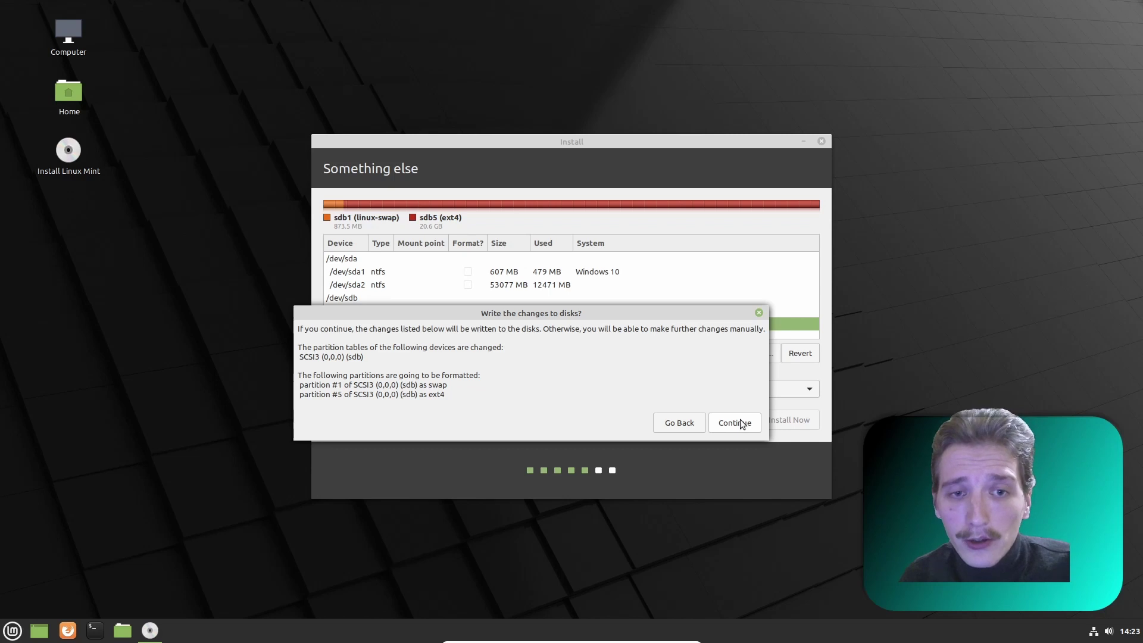
- Write the partition changes, keep Riga as the location, and enter the user's name and password
left_click(742, 424)
left_click(798, 423)
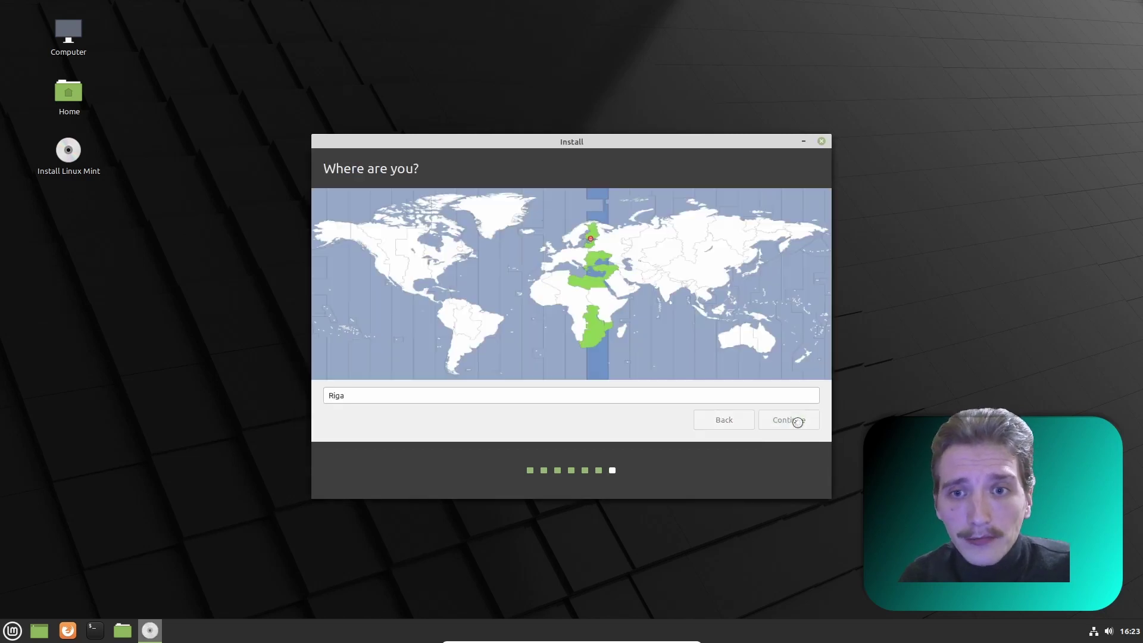
type("Jan")
key("Tab")
key("Tab")
key("Tab")
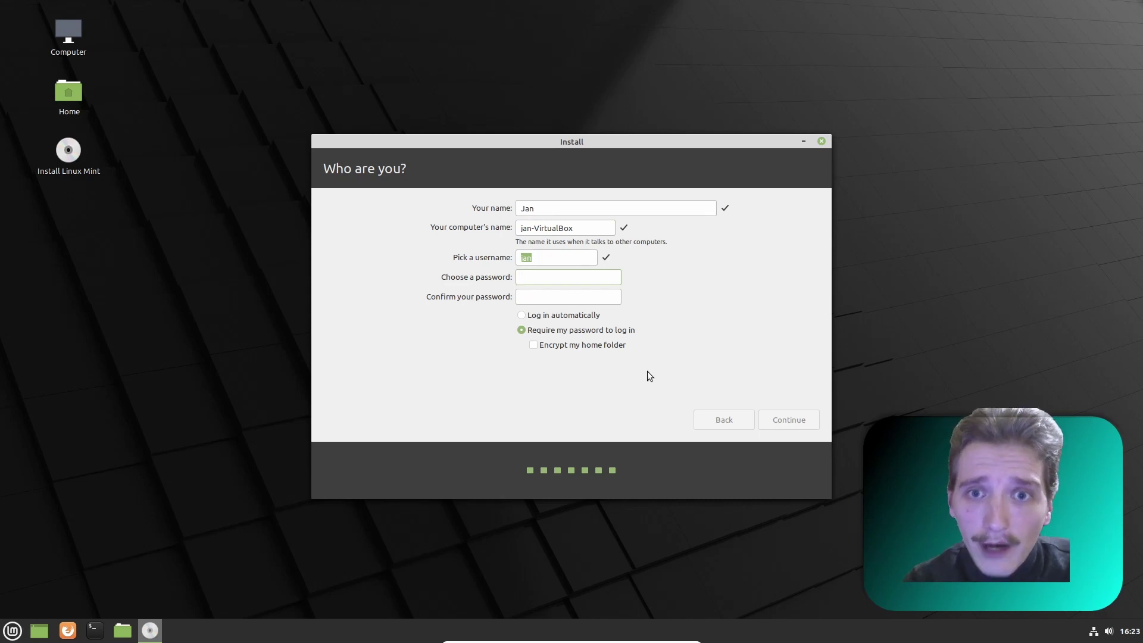
type("a")
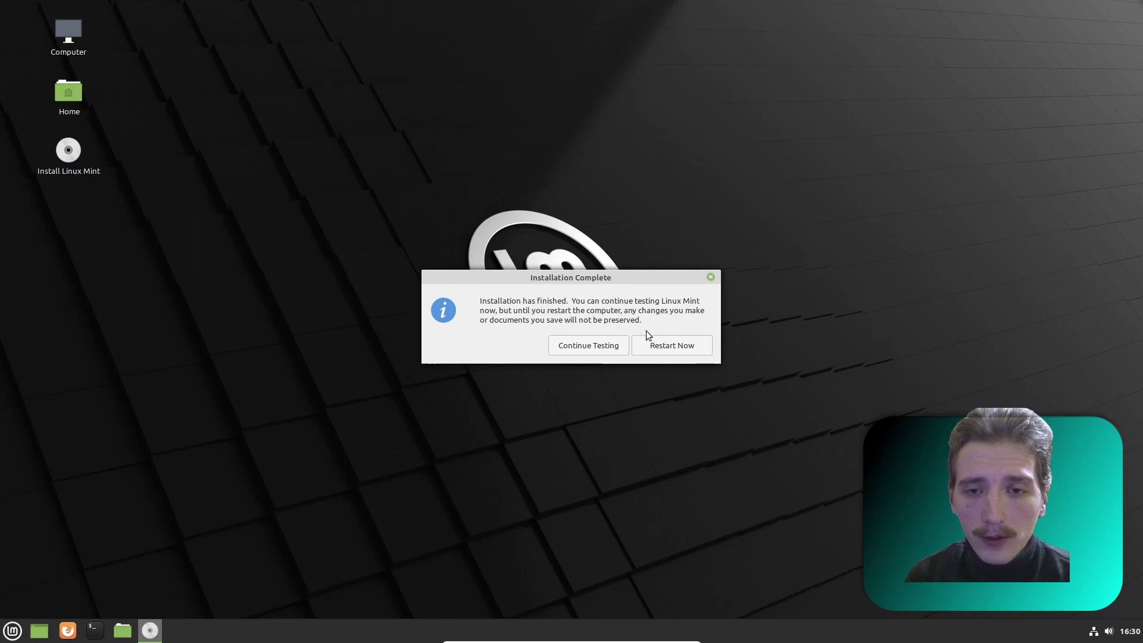
- Choose Restart Now in the Installation Complete dialog to leave the live session
left_click(676, 348)
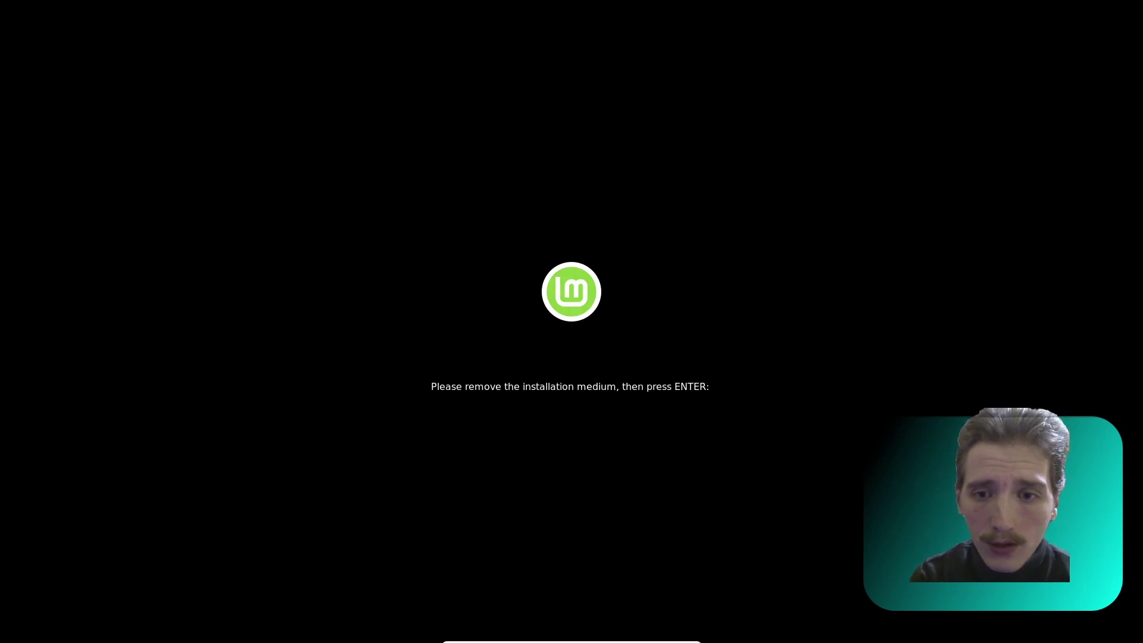
- Reboot, check the GRUB menu lists Windows 10, and boot Linux Mint 20.2 Cinnamon
key("Return")
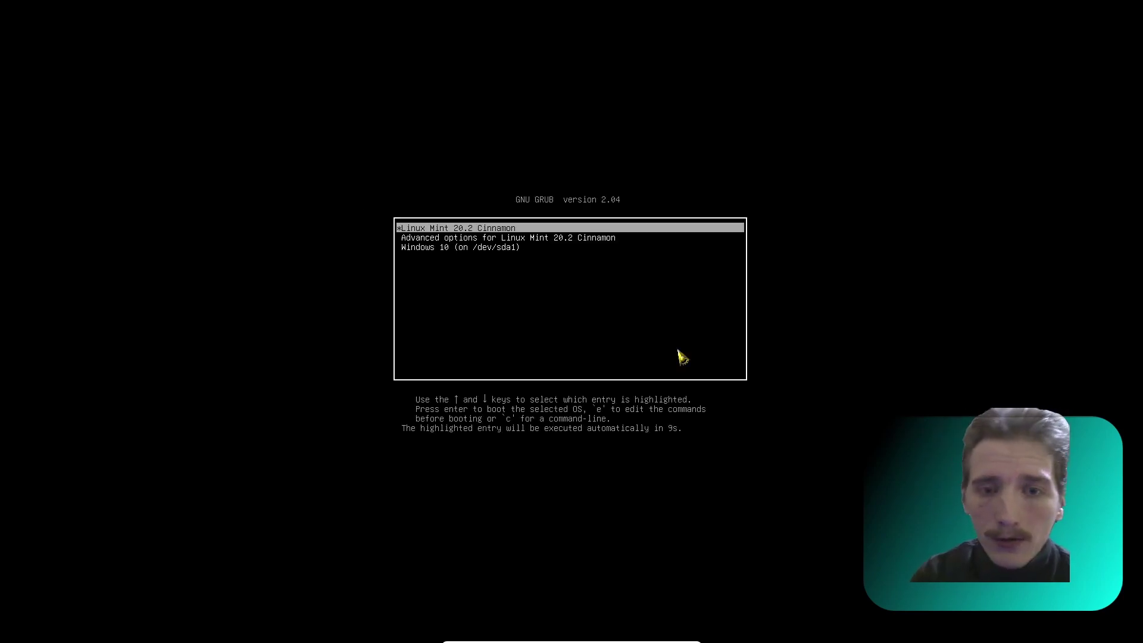
key("Down")
key("Up")
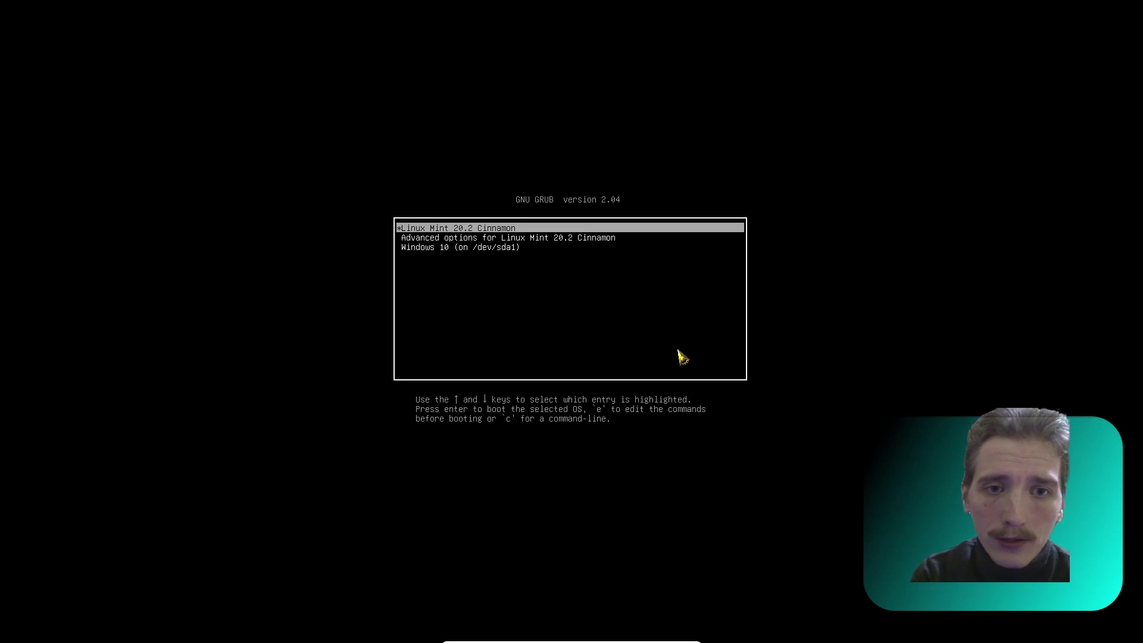
key("Down")
key("Down")
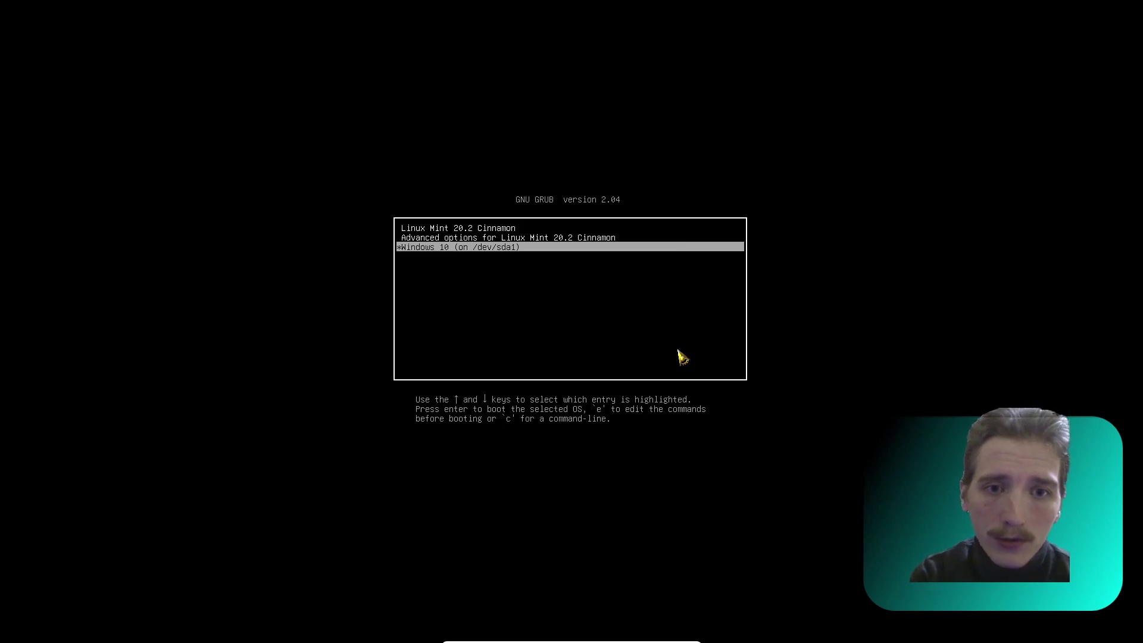
key("Up")
key("Up")
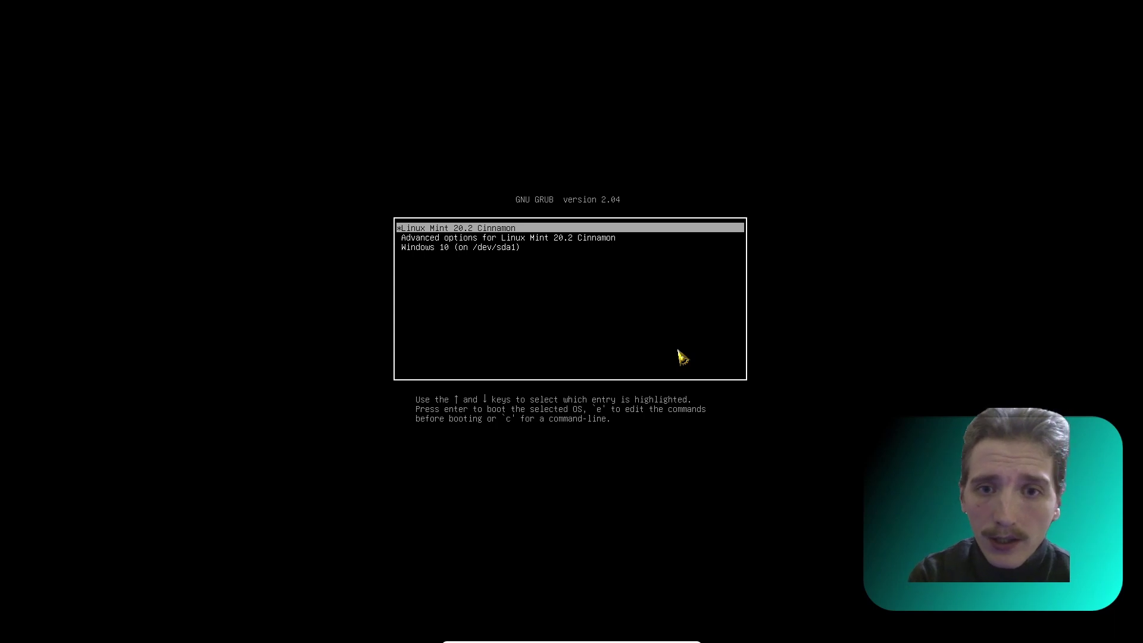
key("Down")
key("Up")
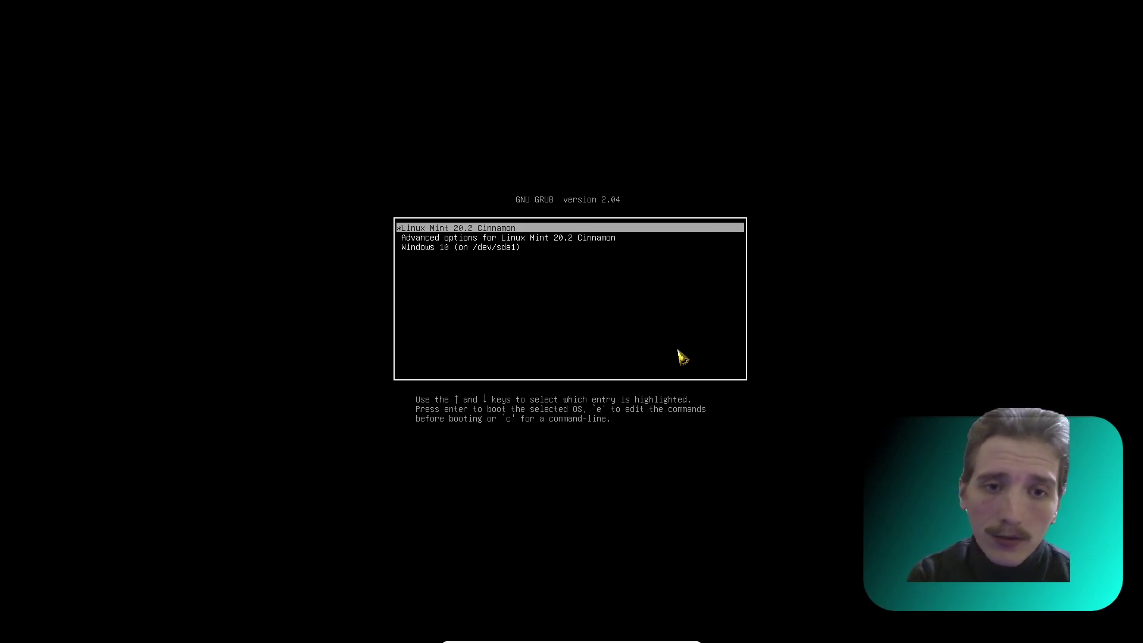
key("Down")
key("Up")
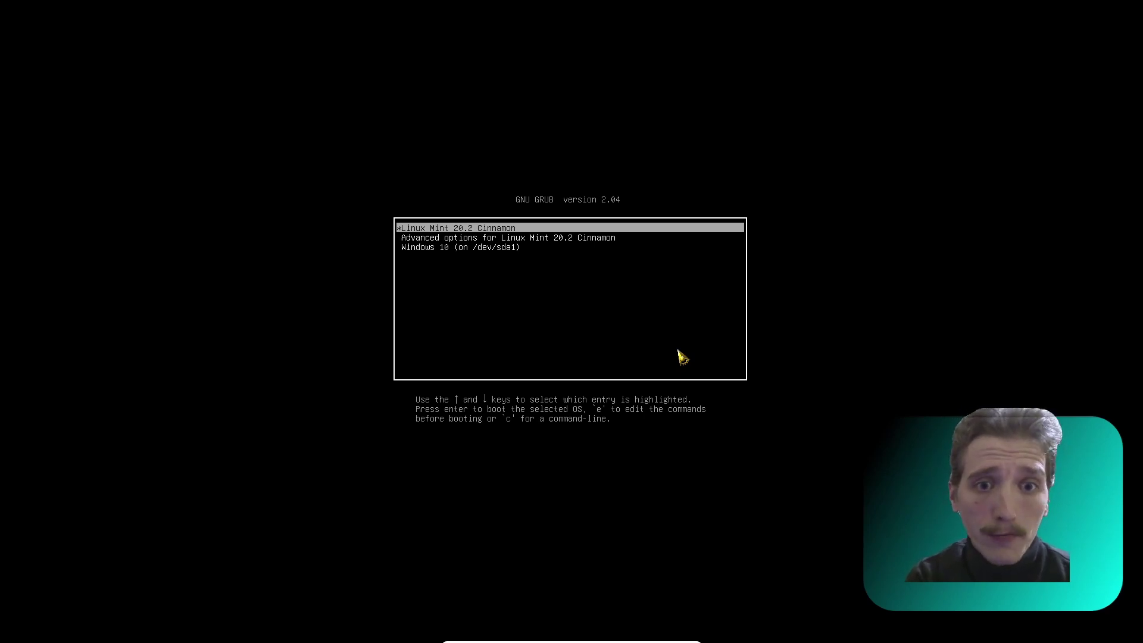
key("Return")
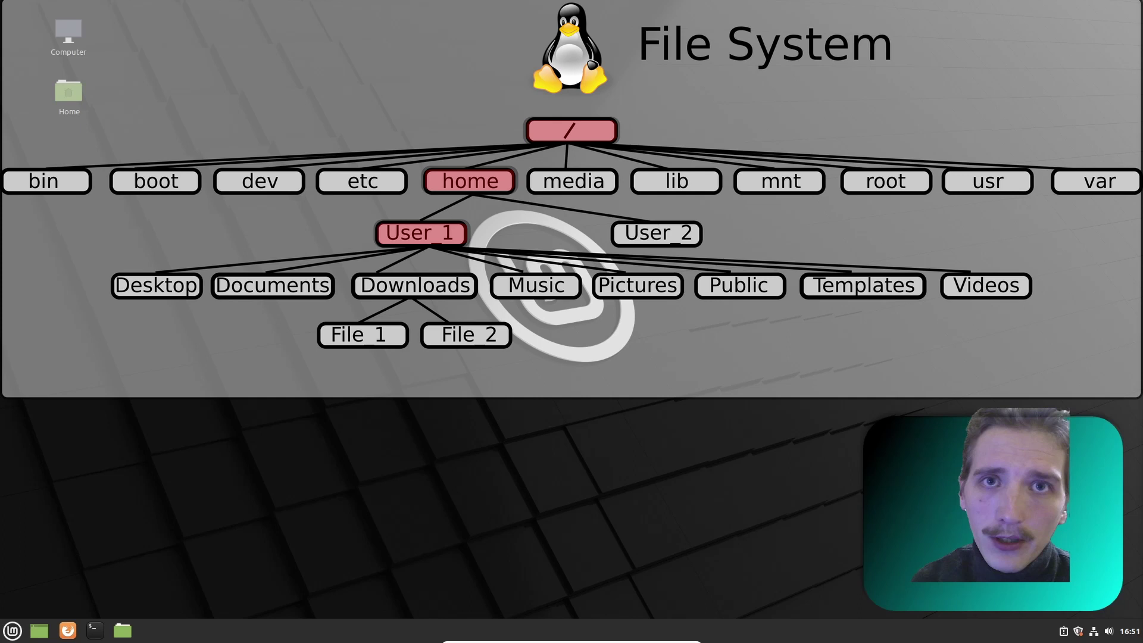
key("Num_Lock")
double_click(68, 94)
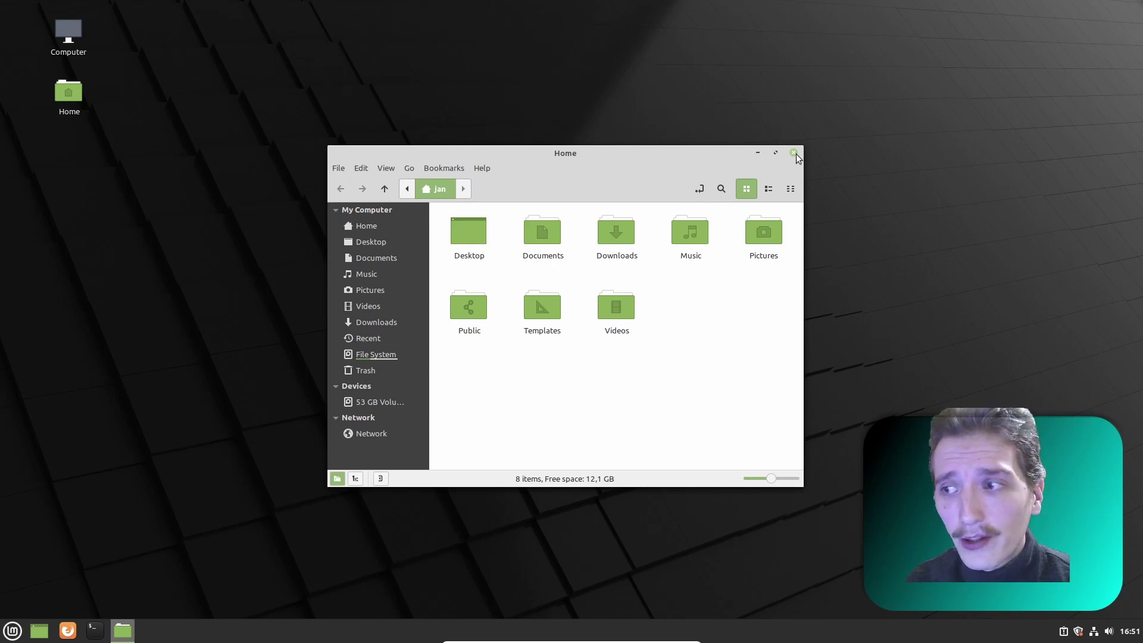
left_click(795, 153)
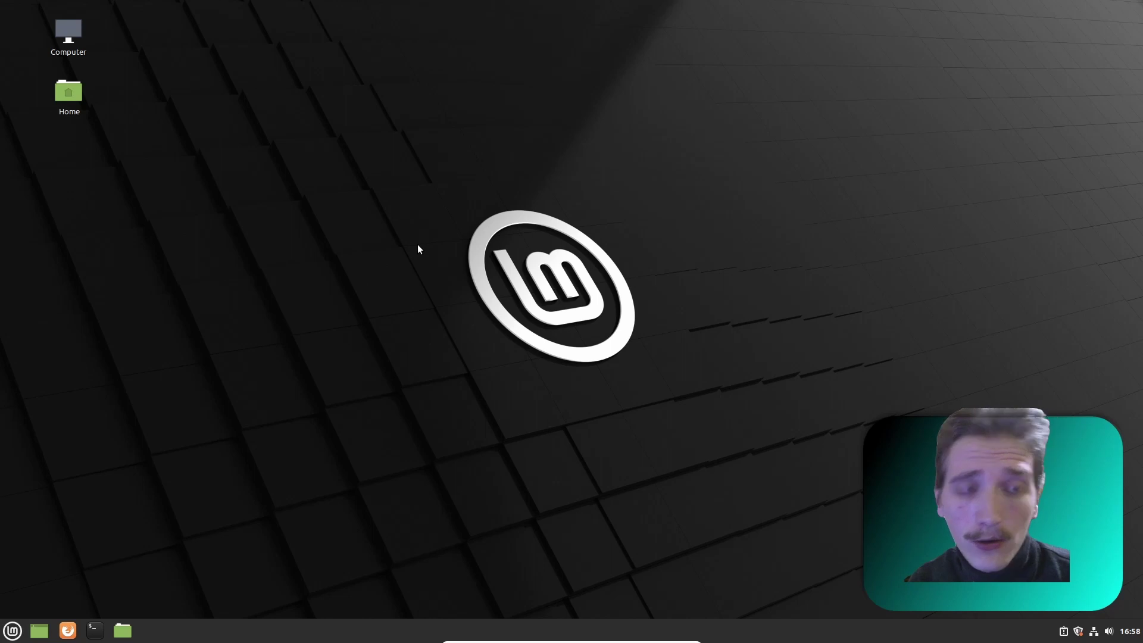
- Install GParted from Software Manager, entering the admin password to authorize it
left_click(13, 630)
key("Num_Lock")
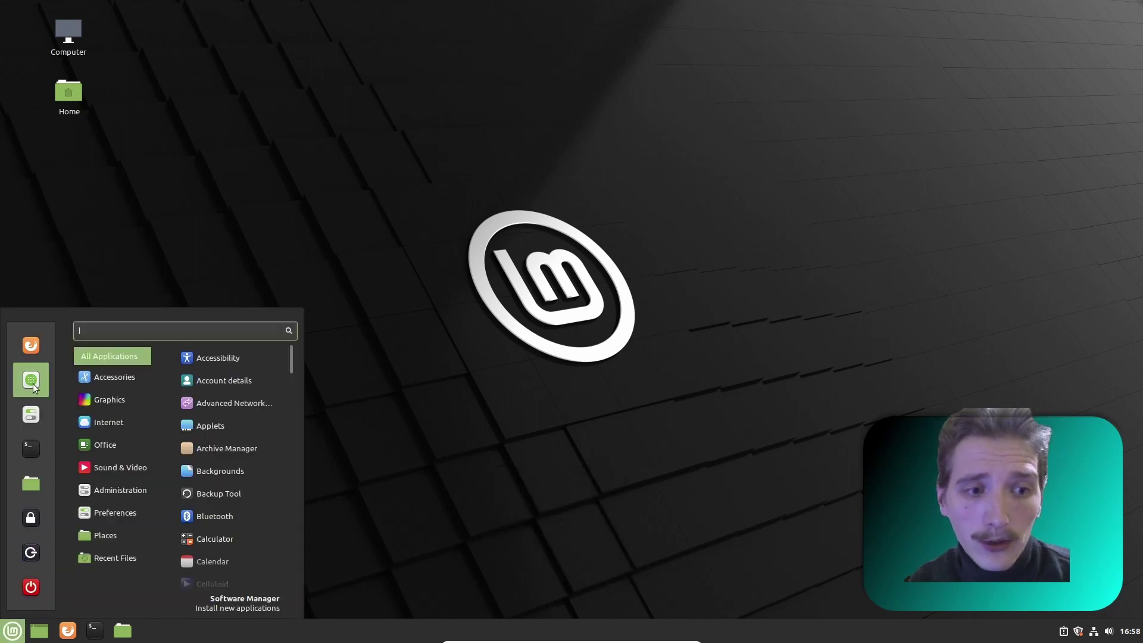
left_click(33, 381)
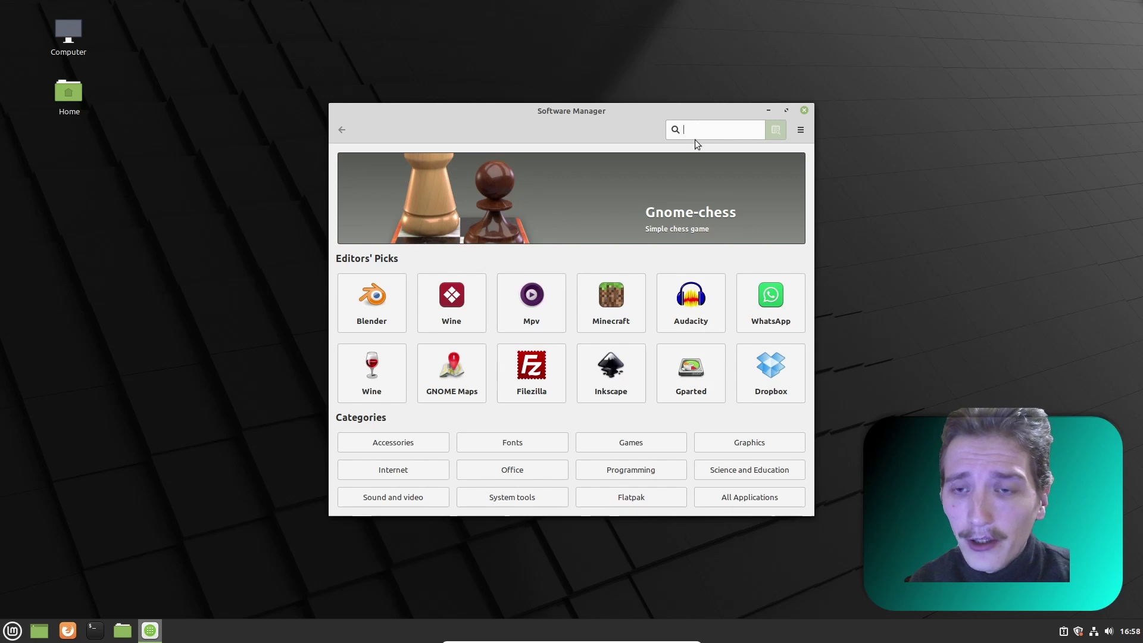
left_click(694, 381)
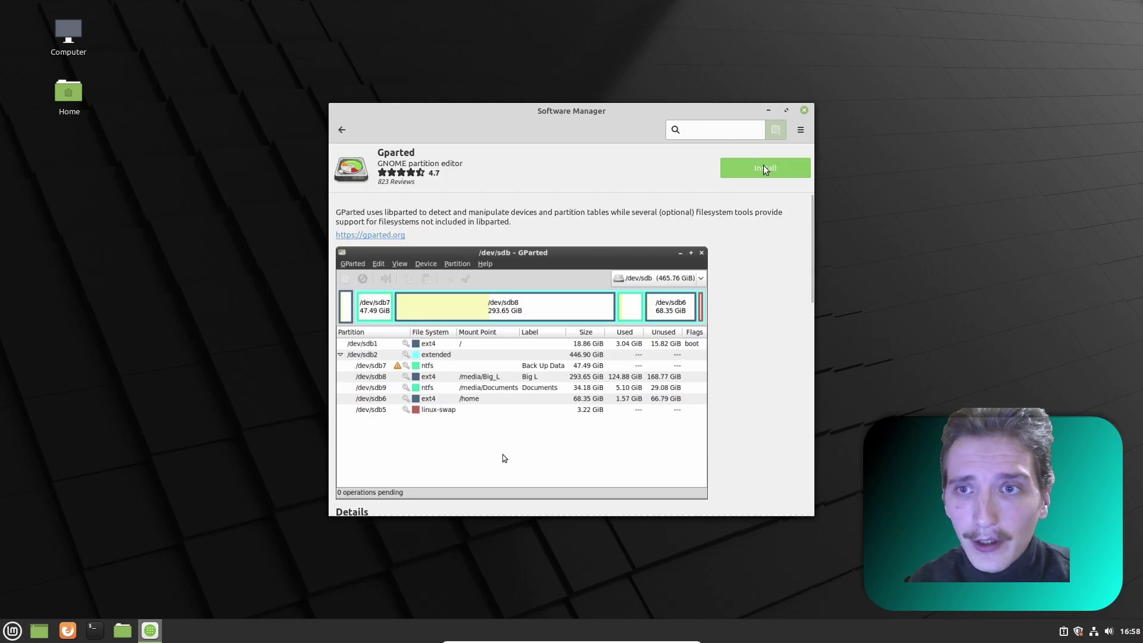
left_click(765, 168)
type("•")
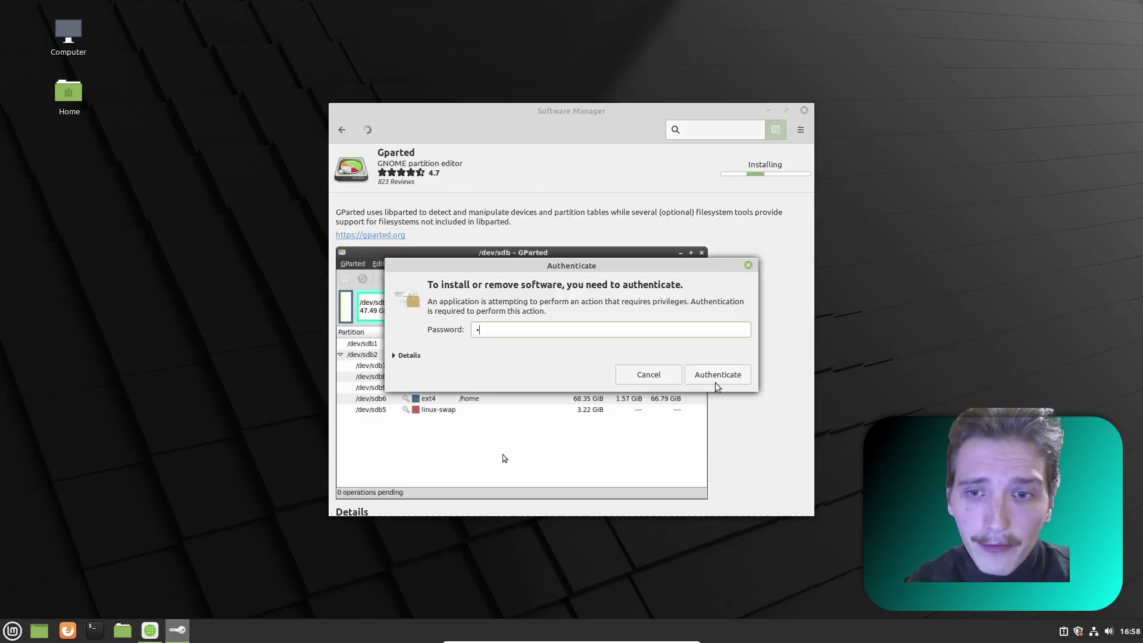
left_click(735, 381)
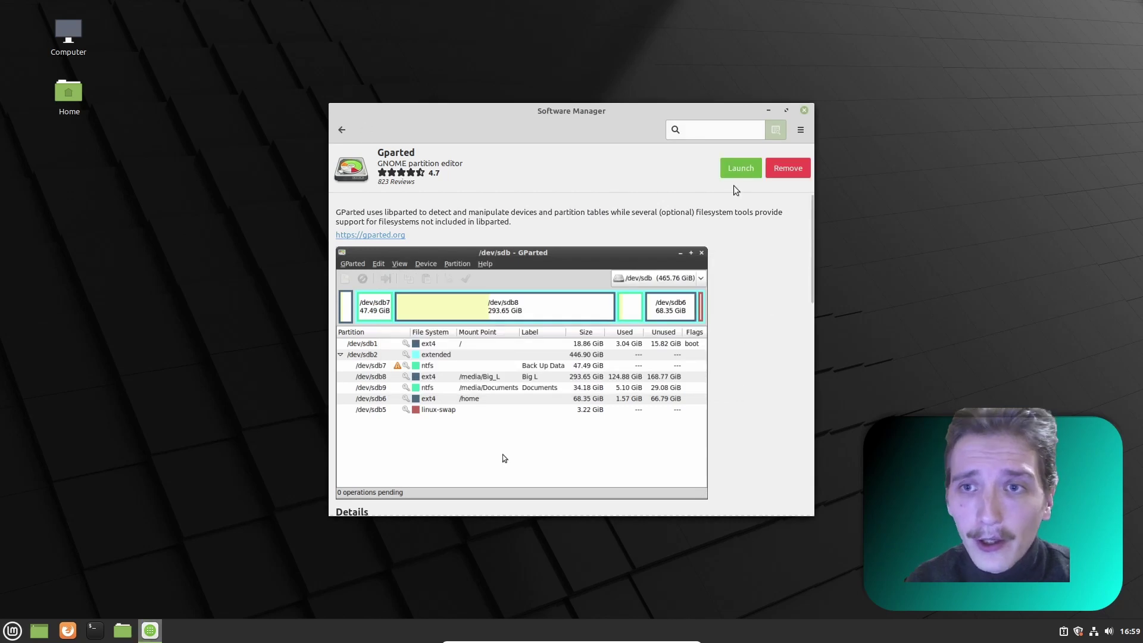
- Launch GParted as root, then close GParted and Software Manager
left_click(741, 168)
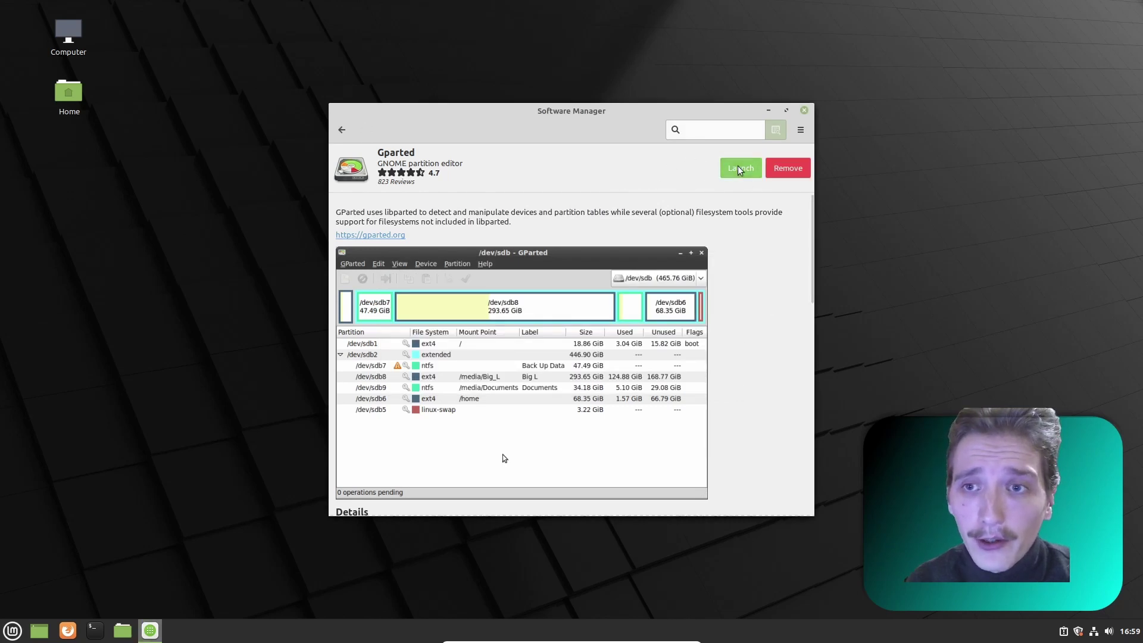
type("••••••••")
key("Return")
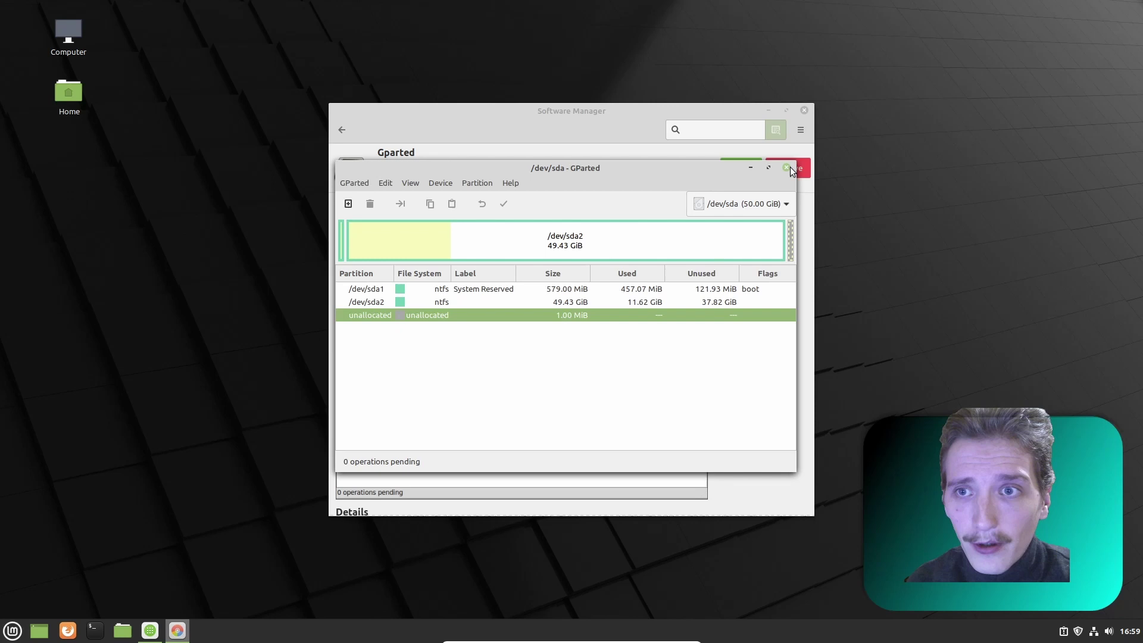
left_click(793, 157)
left_click(808, 110)
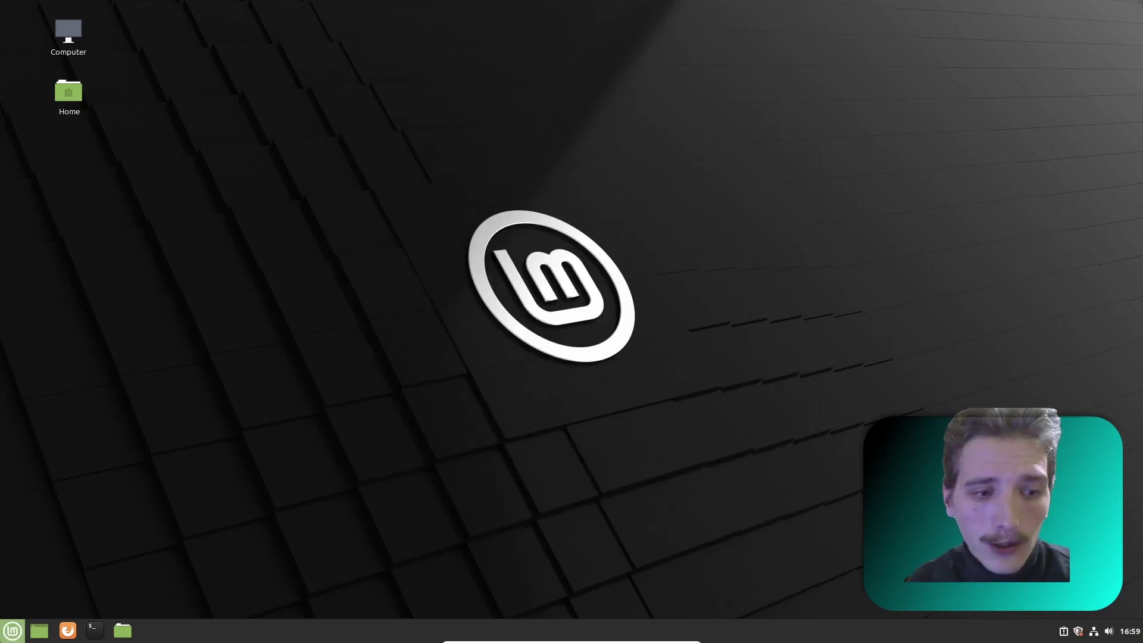
left_click(13, 630)
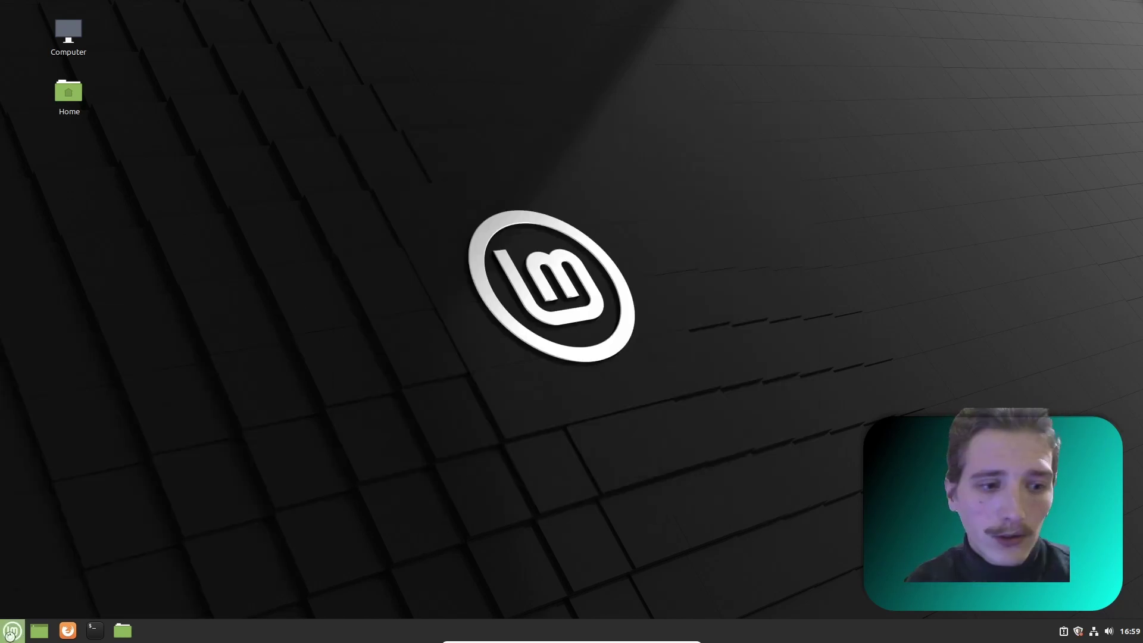
- Restart from the menu and boot Windows 10, two entries down in GRUB
left_click(12, 632)
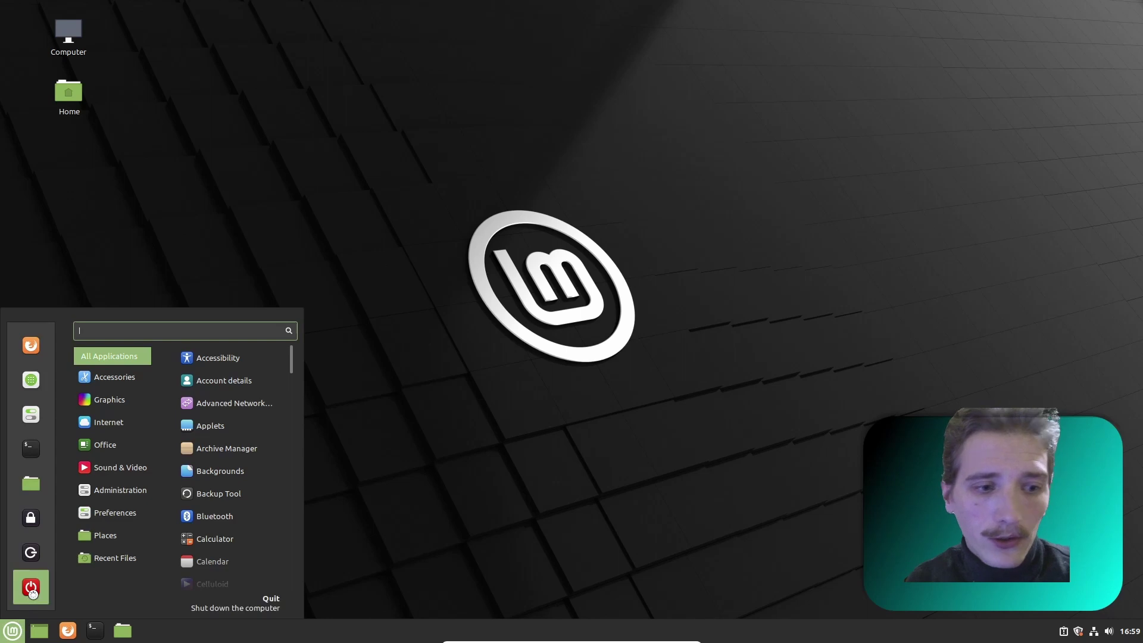
left_click(25, 591)
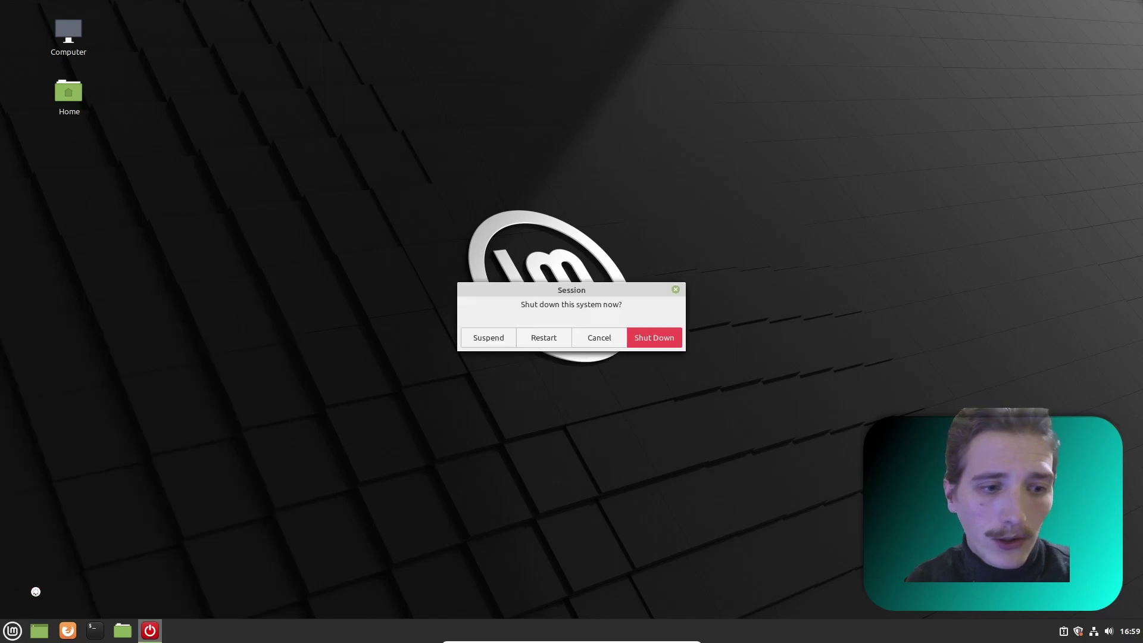
left_click(543, 340)
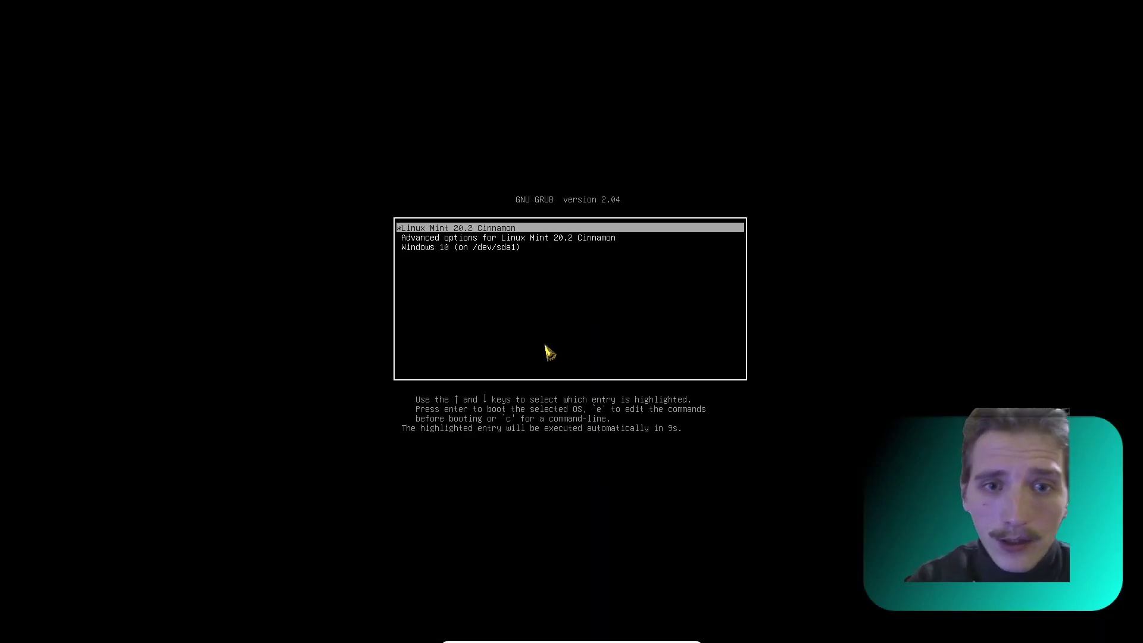
key("Down")
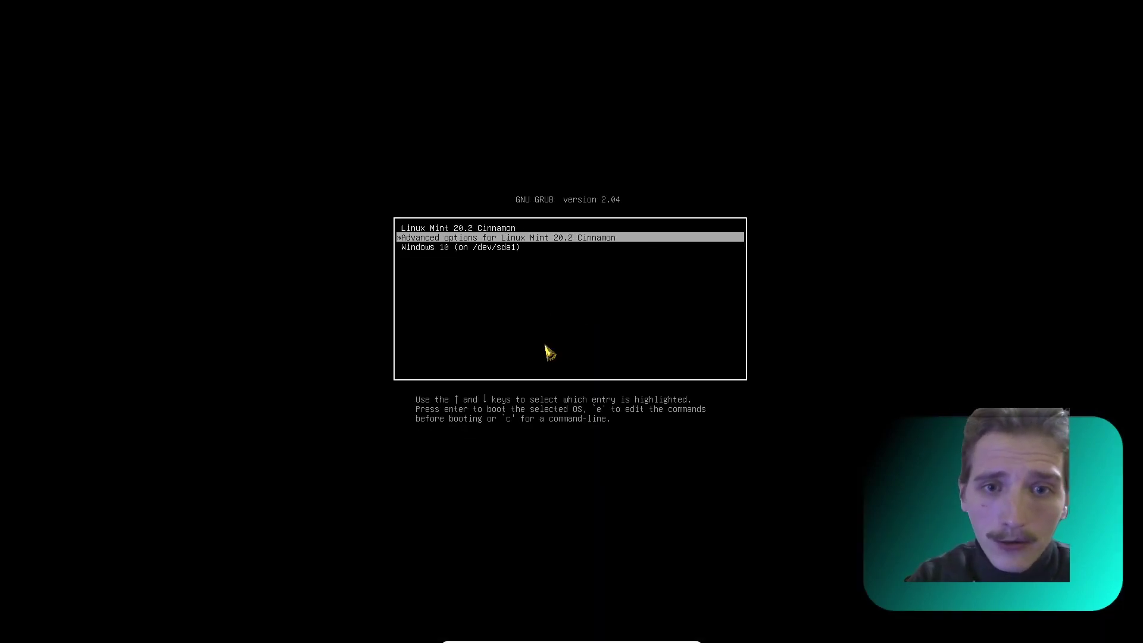
key("Down")
key("Return")
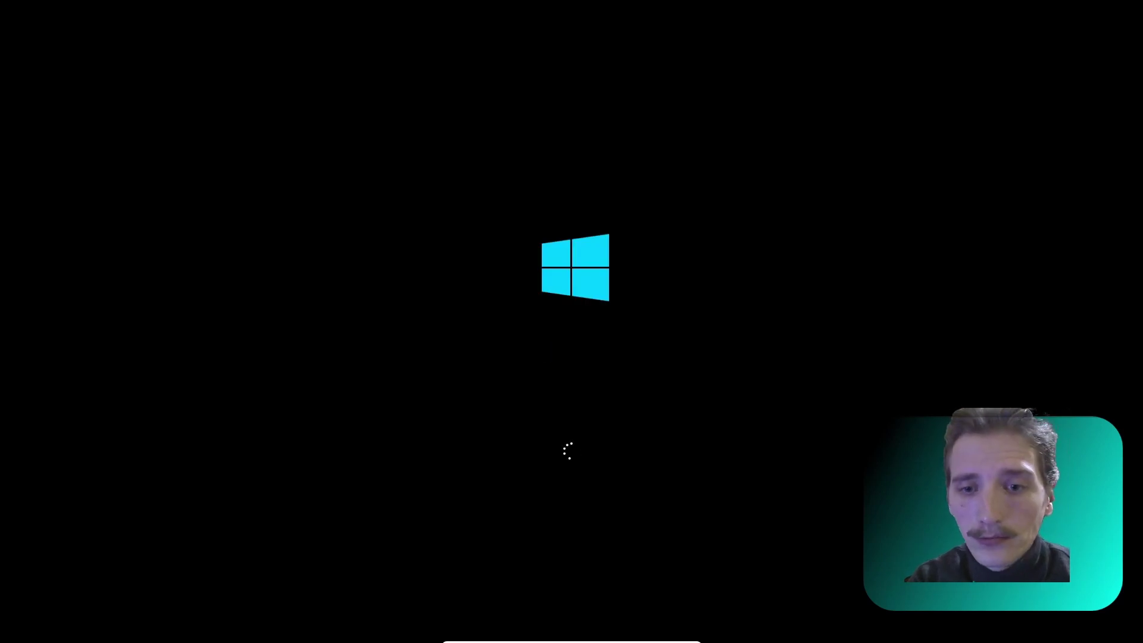